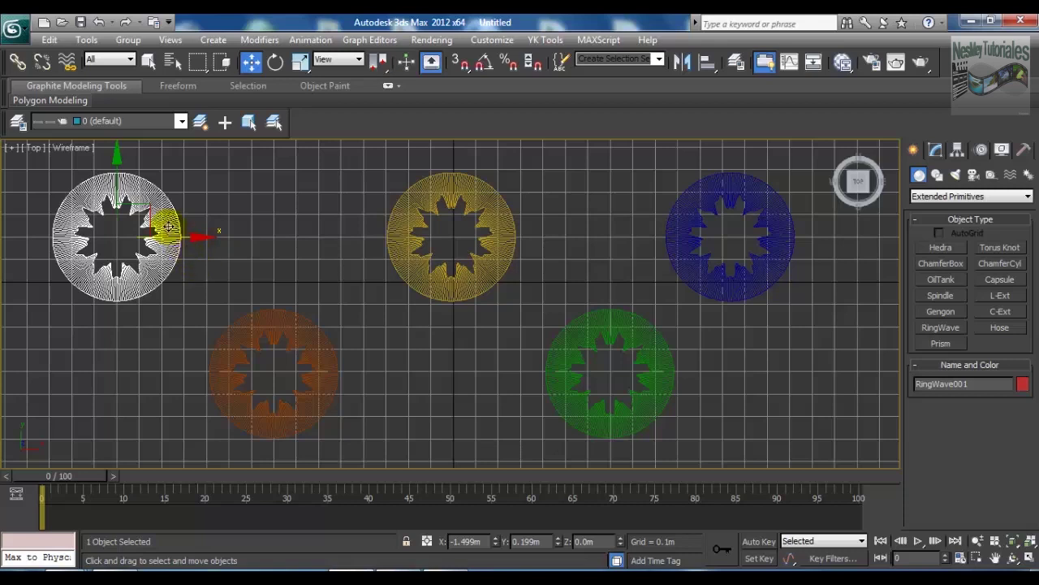
Clear the selection, then build a selection of all five rings by adding them one at a time, starting with the red ring
{"action": "left_click", "coordinate": [248, 235]}
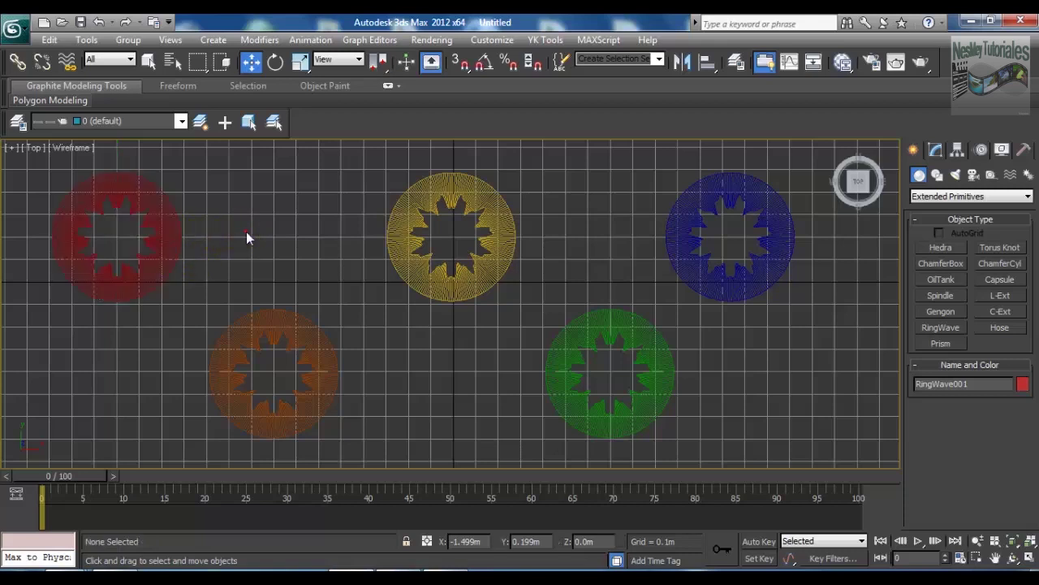
{"action": "left_click", "coordinate": [174, 226]}
{"action": "left_click", "coordinate": [399, 235], "text": "ctrl"}
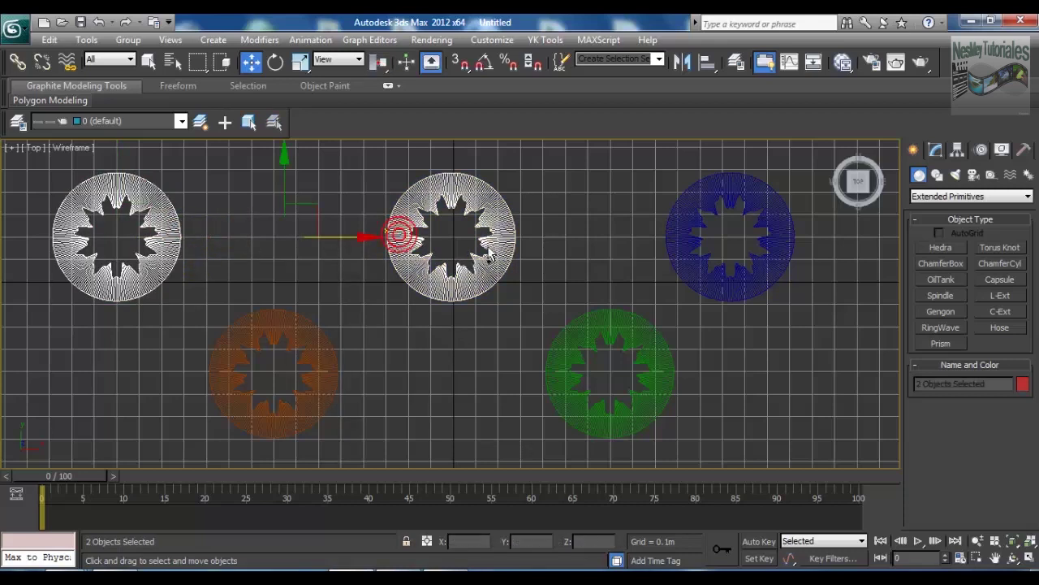
{"action": "left_click", "coordinate": [677, 238], "text": "ctrl"}
{"action": "left_click", "coordinate": [332, 352], "text": "ctrl"}
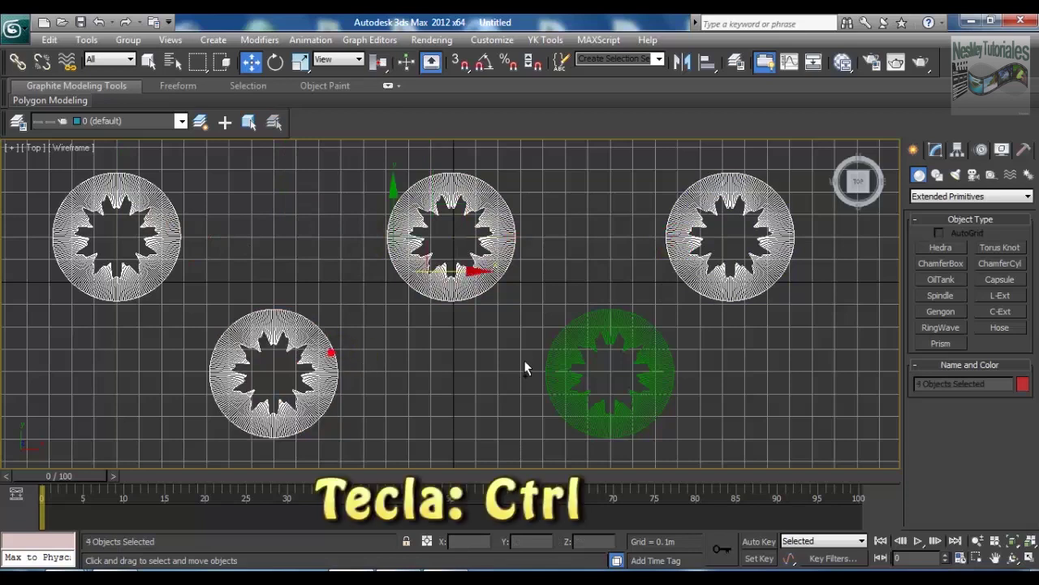
{"action": "left_click", "coordinate": [556, 354], "text": "ctrl"}
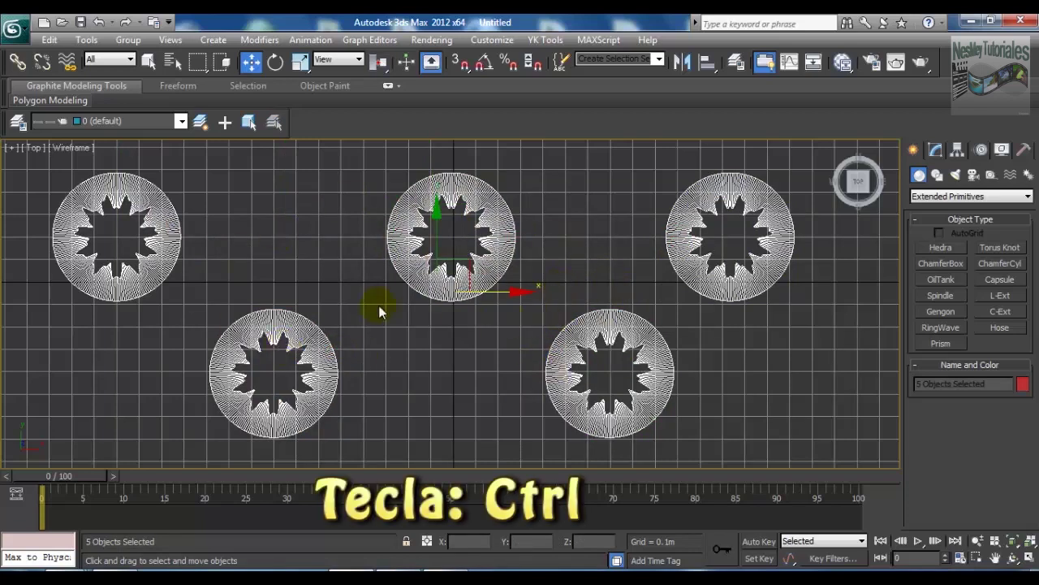
Remove the green, yellow, orange and blue rings from the selection one by one, then deselect the remaining red ring
{"action": "left_click", "coordinate": [565, 351], "text": "ctrl"}
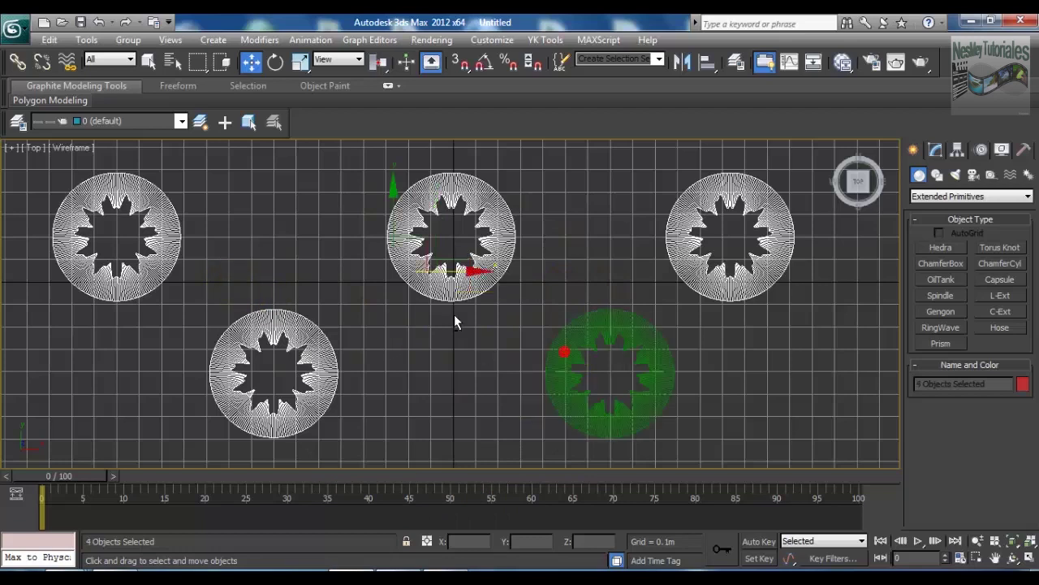
{"action": "left_click", "coordinate": [445, 291], "text": "ctrl"}
{"action": "left_click", "coordinate": [320, 339], "text": "ctrl"}
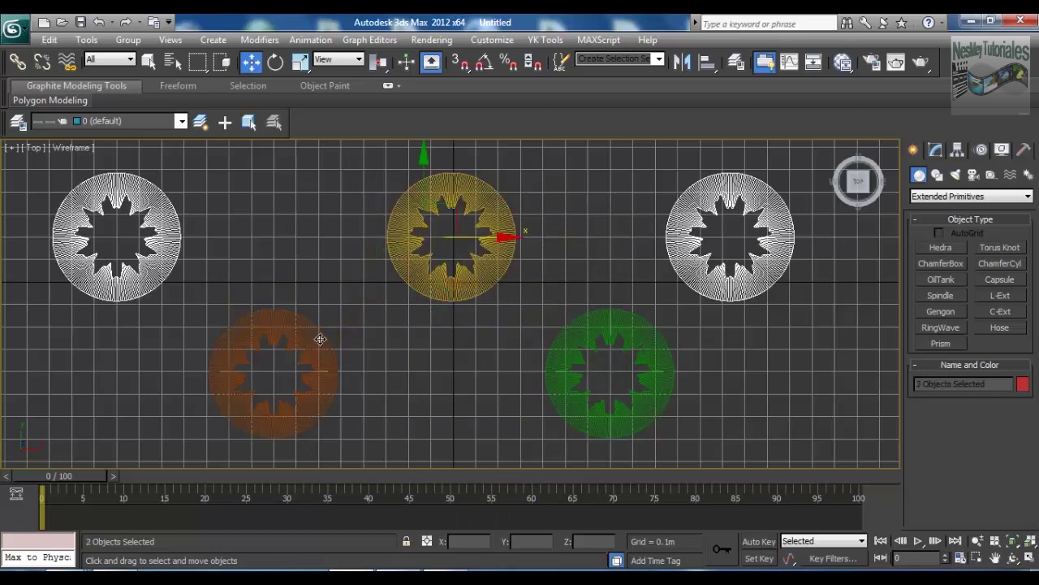
{"action": "left_click", "coordinate": [690, 262], "text": "alt"}
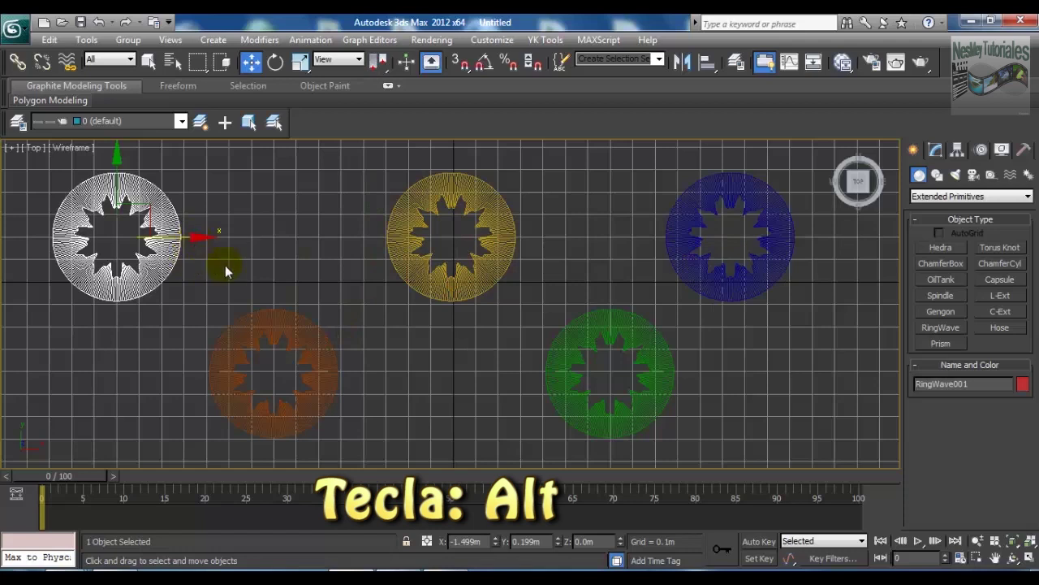
{"action": "left_click", "coordinate": [269, 261]}
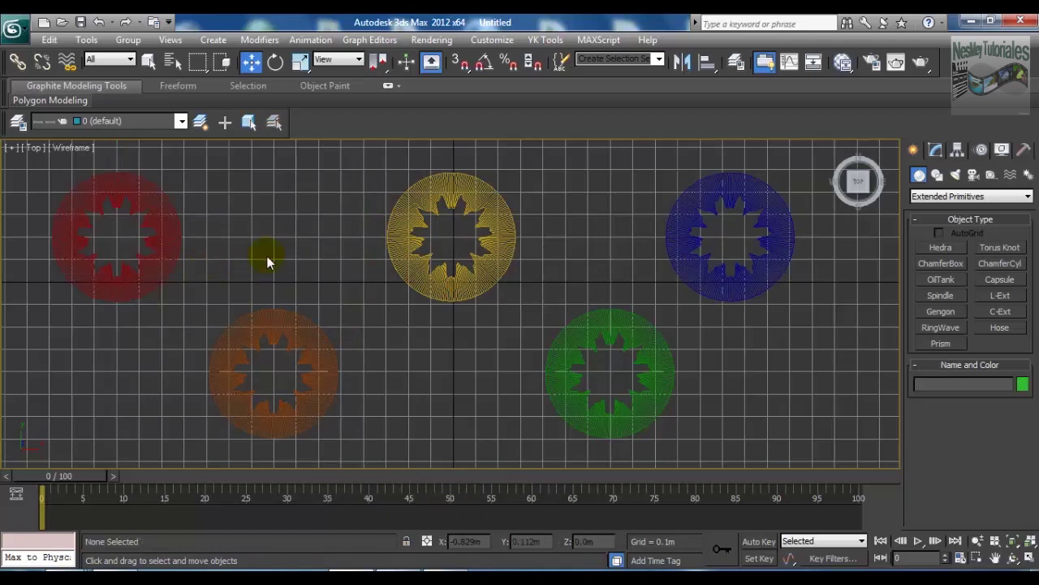
Select the yellow ring, lock the selection while trying to pick elsewhere, and unlock it again
{"action": "left_click", "coordinate": [445, 188]}
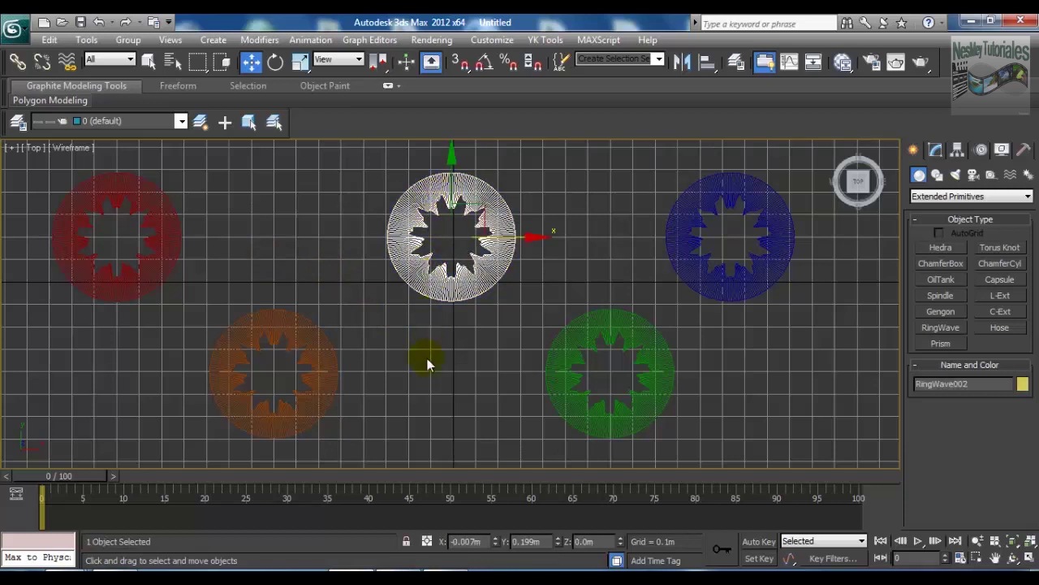
{"action": "left_click", "coordinate": [406, 543]}
{"action": "left_click", "coordinate": [325, 342]}
{"action": "left_click", "coordinate": [407, 542]}
{"action": "left_click", "coordinate": [407, 541]}
{"action": "left_click", "coordinate": [407, 541]}
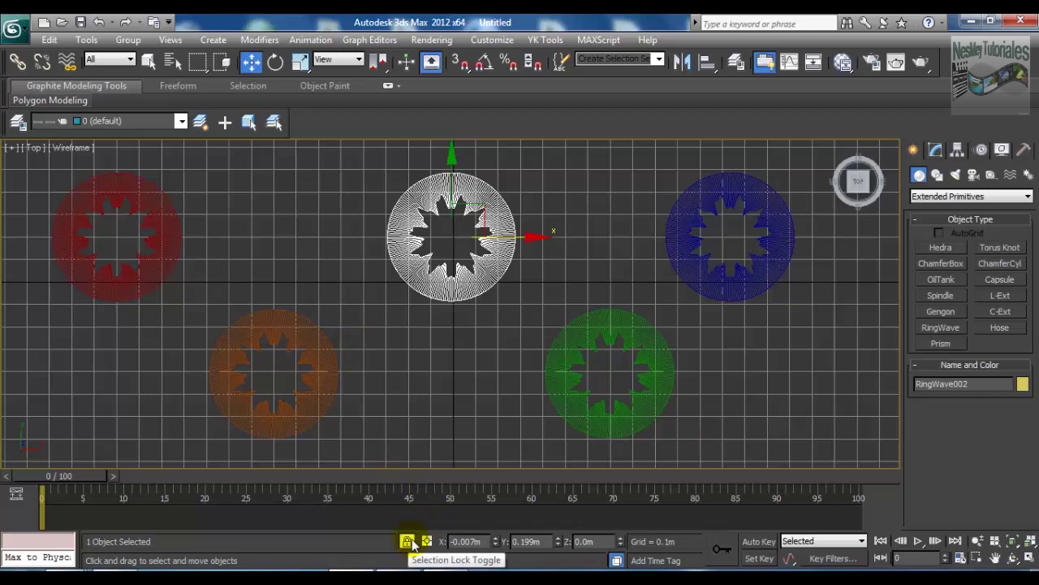
{"action": "left_click", "coordinate": [407, 541]}
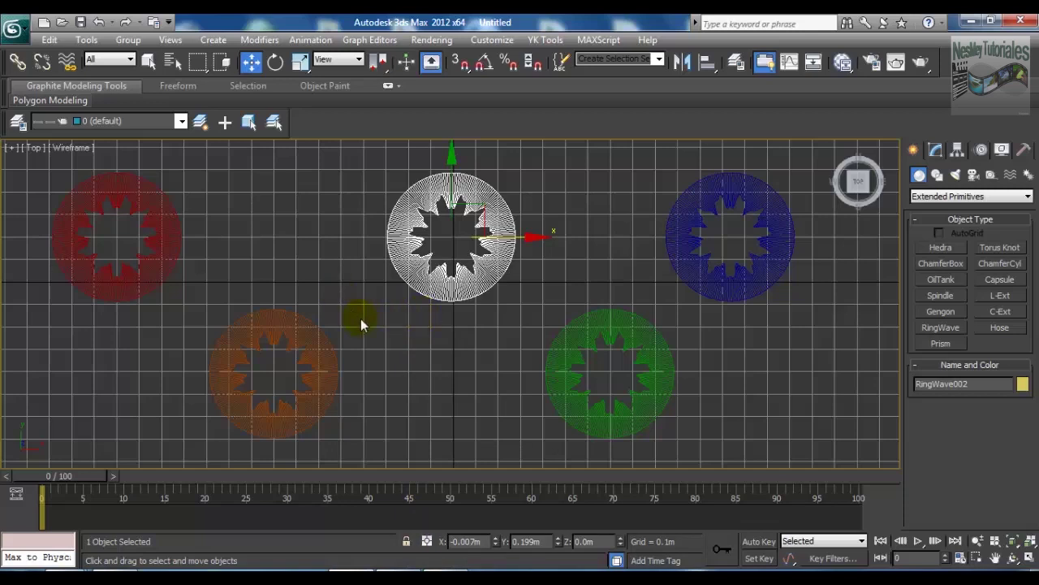
Select groups of rings with rectangular crossing regions, including the yellow, blue and green rings together, then clear the selection
{"action": "left_click", "coordinate": [362, 229]}
{"action": "left_click_drag", "start_coordinate": [356, 150], "coordinate": [545, 314]}
{"action": "left_click_drag", "start_coordinate": [245, 218], "coordinate": [471, 376], "text": "ctrl"}
{"action": "left_click", "coordinate": [610, 258]}
{"action": "left_click_drag", "start_coordinate": [524, 187], "coordinate": [703, 373]}
{"action": "left_click_drag", "start_coordinate": [476, 154], "coordinate": [714, 356]}
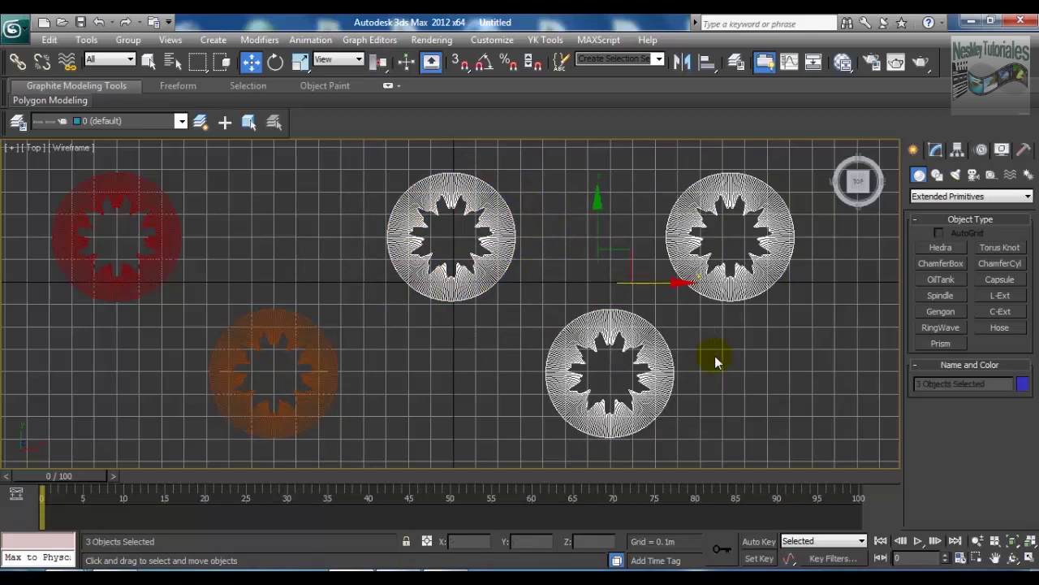
{"action": "left_click", "coordinate": [557, 293]}
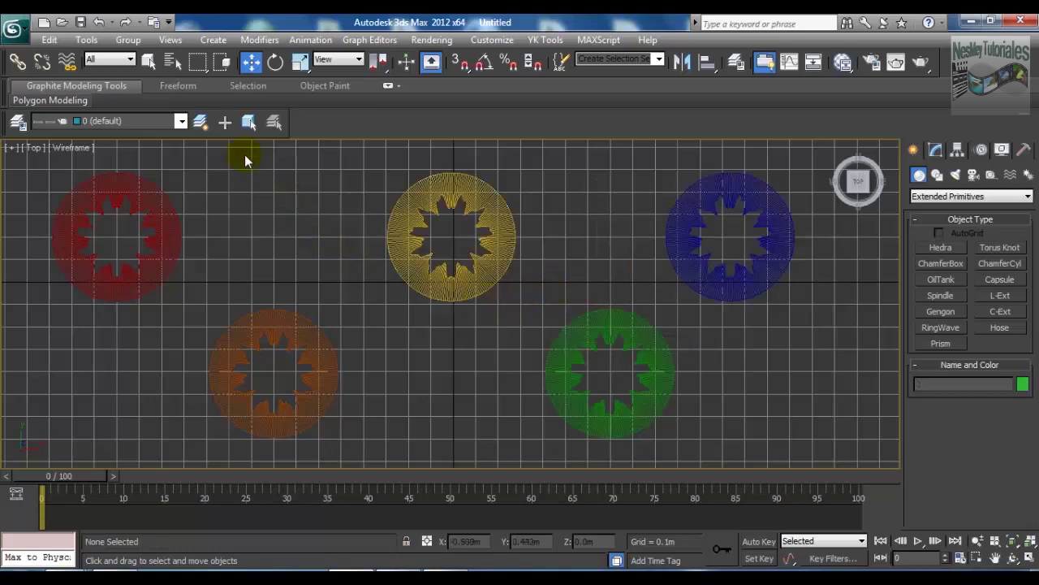
Switch region selection to window mode, fully enclose the yellow ring, then the yellow and blue rings together, and deselect them
{"action": "left_click", "coordinate": [225, 70]}
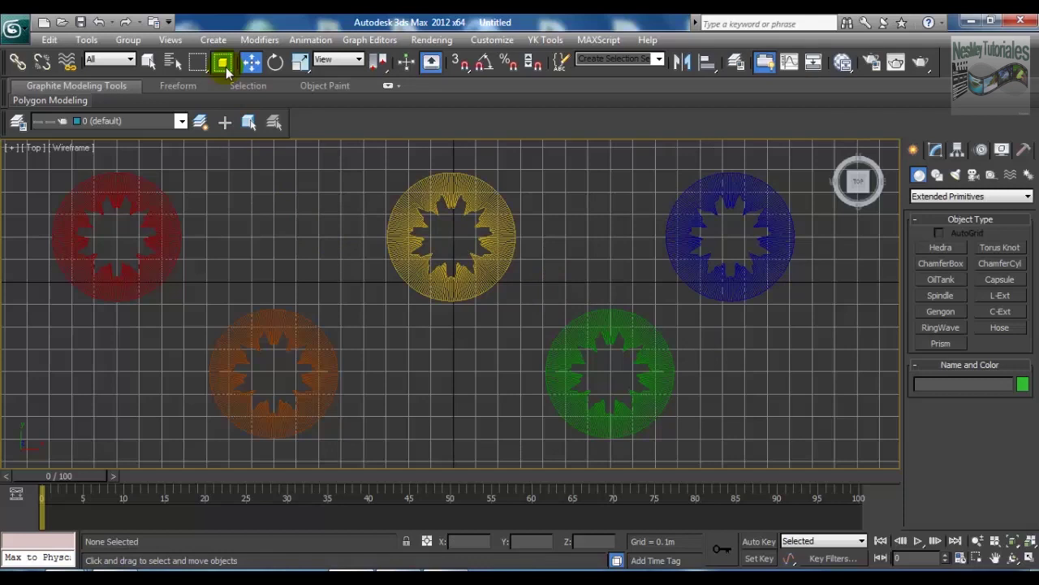
{"action": "left_click_drag", "start_coordinate": [424, 227], "coordinate": [557, 238]}
{"action": "left_click_drag", "start_coordinate": [368, 171], "coordinate": [549, 249]}
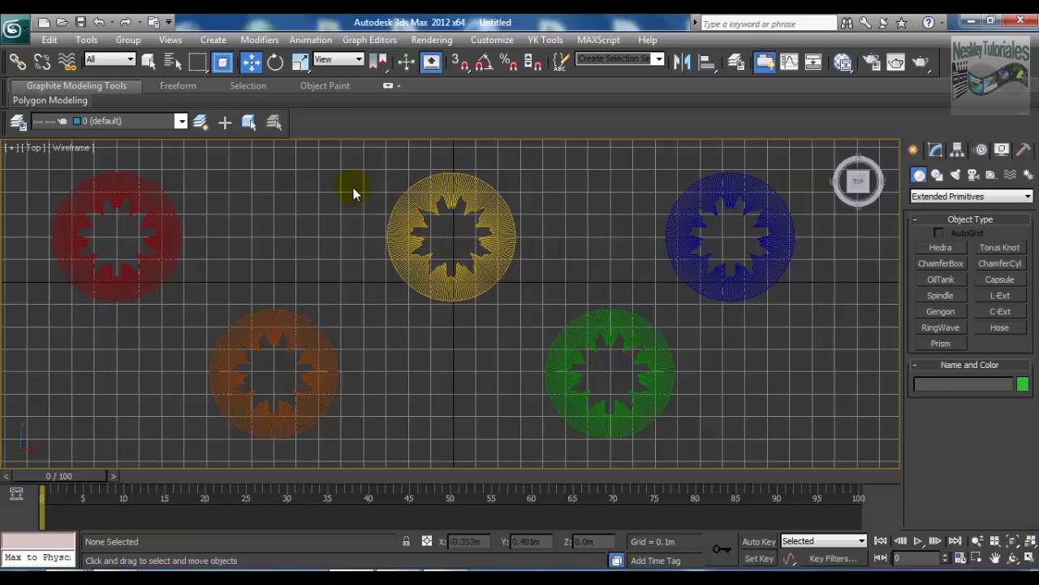
{"action": "left_click_drag", "start_coordinate": [362, 157], "coordinate": [532, 308]}
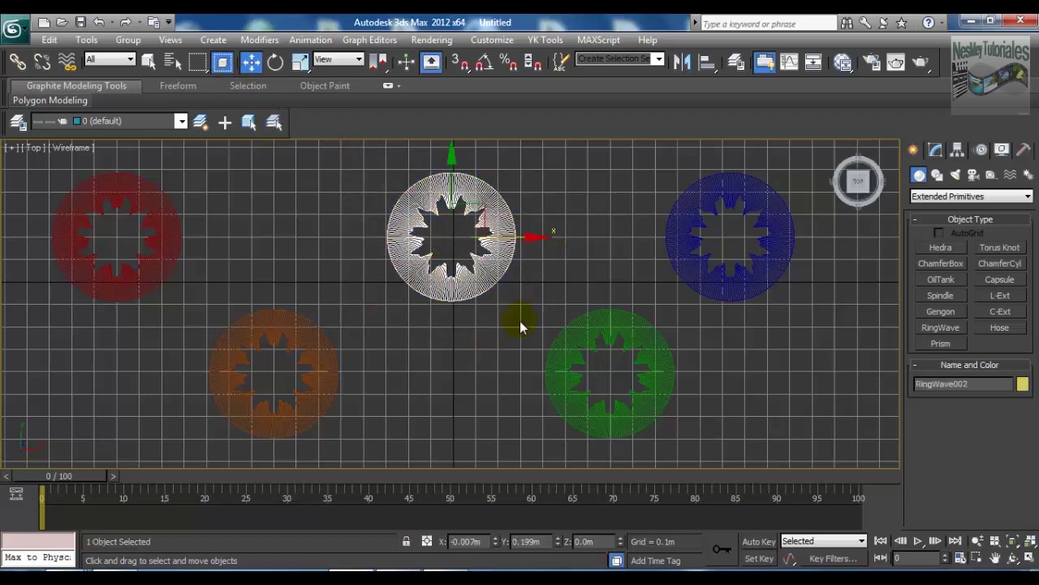
{"action": "left_click", "coordinate": [501, 328]}
{"action": "left_click_drag", "start_coordinate": [368, 159], "coordinate": [801, 320]}
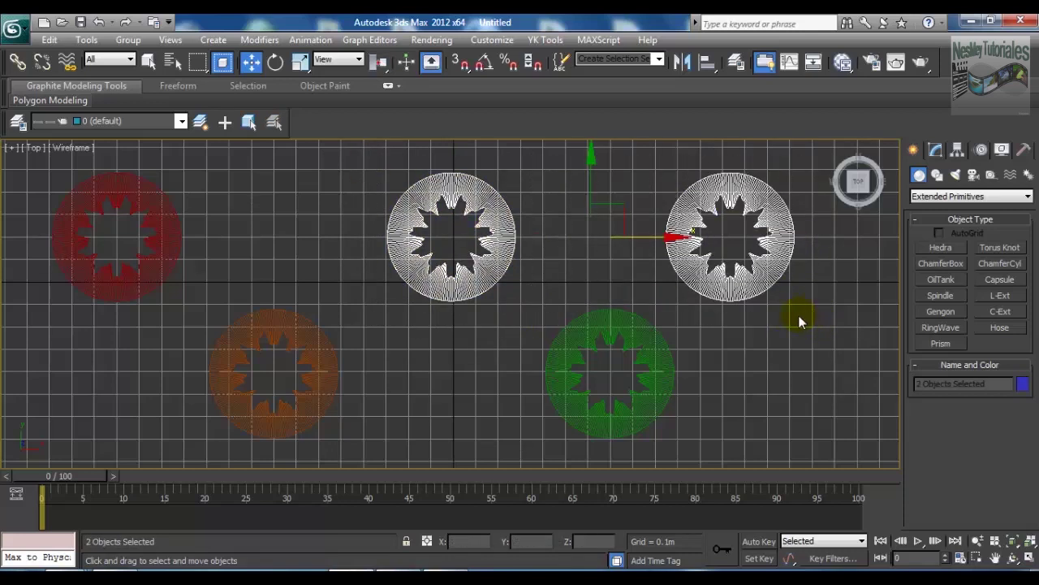
{"action": "left_click", "coordinate": [377, 162]}
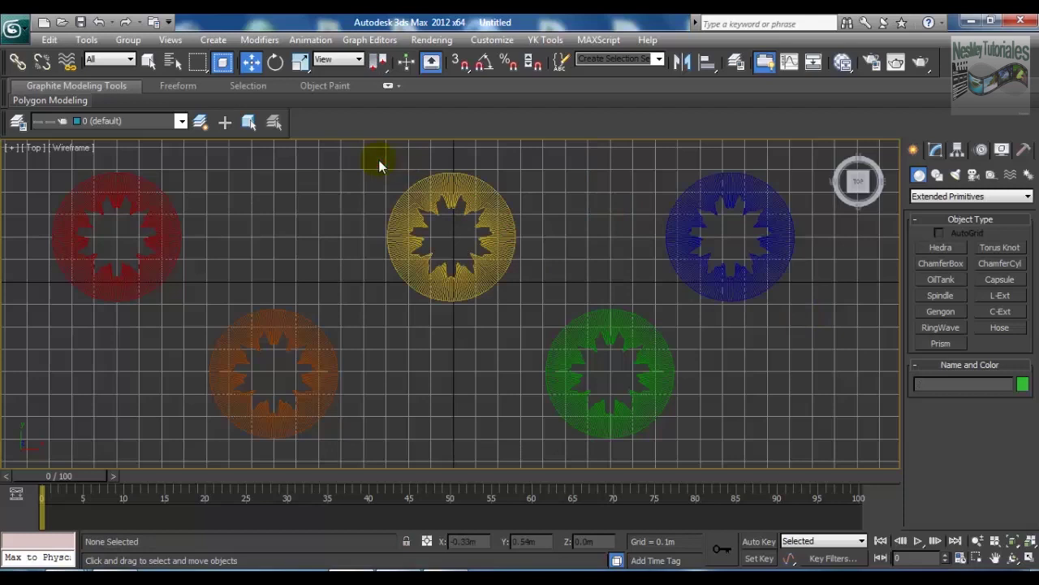
Return region selection to crossing mode, select the yellow and blue rings with a region across them, and deselect them
{"action": "left_click", "coordinate": [223, 62]}
{"action": "left_click_drag", "start_coordinate": [387, 165], "coordinate": [800, 247]}
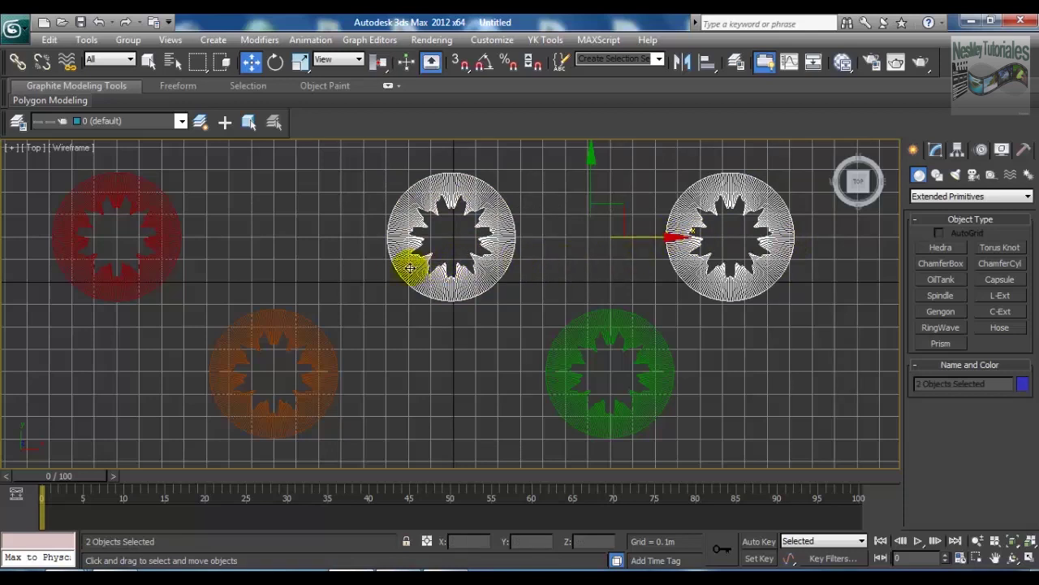
{"action": "left_click", "coordinate": [347, 243]}
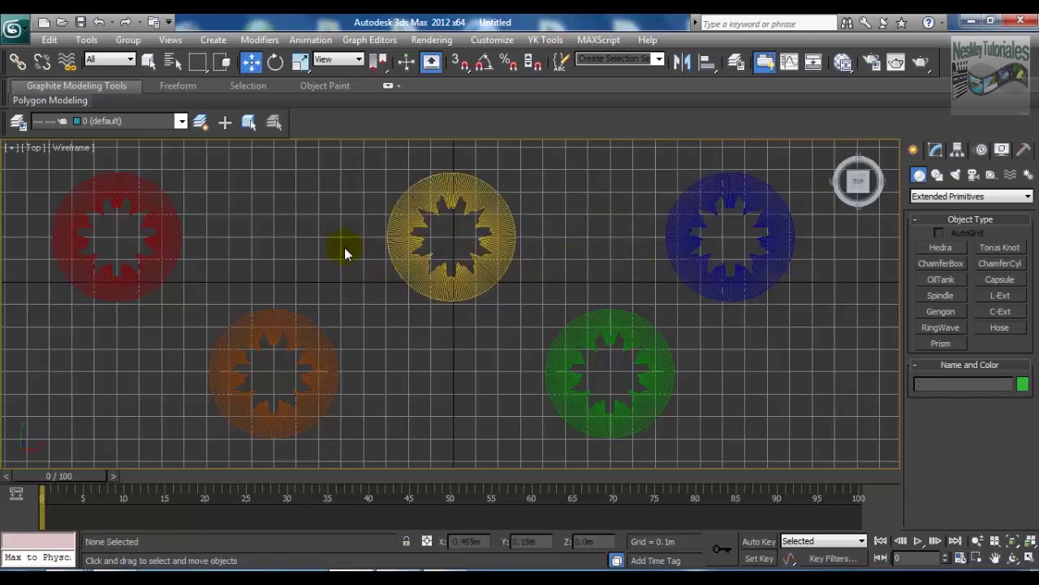
Switch to the circular selection region, select the yellow ring, then every ring except the blue one, and clear the selection
{"action": "left_click", "coordinate": [203, 72]}
{"action": "left_click_drag", "start_coordinate": [203, 71], "coordinate": [199, 109]}
{"action": "left_click_drag", "start_coordinate": [446, 238], "coordinate": [526, 222]}
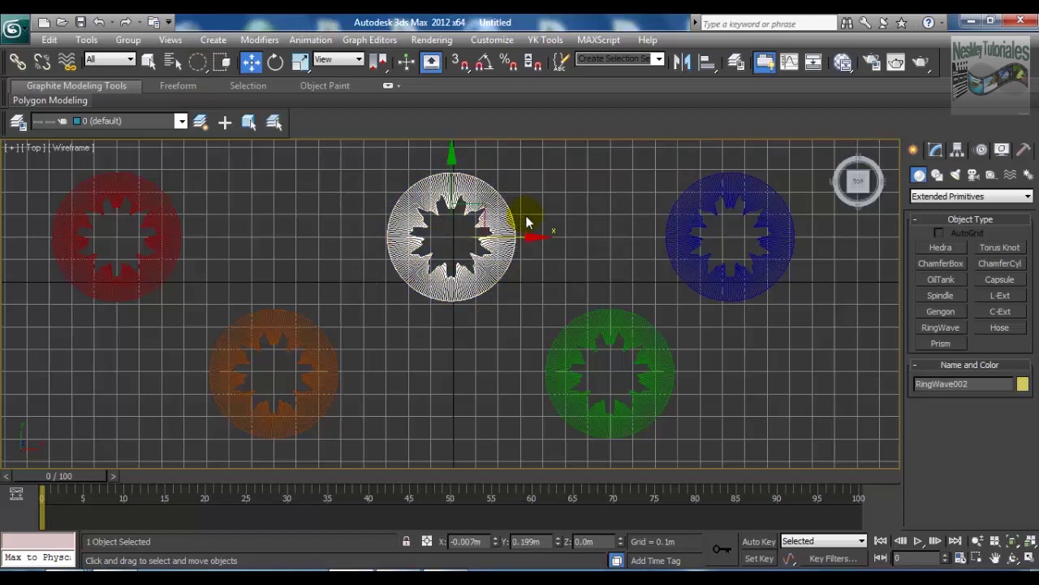
{"action": "left_click_drag", "start_coordinate": [382, 303], "coordinate": [442, 271]}
{"action": "left_click", "coordinate": [423, 360]}
{"action": "left_click_drag", "start_coordinate": [363, 307], "coordinate": [565, 257]}
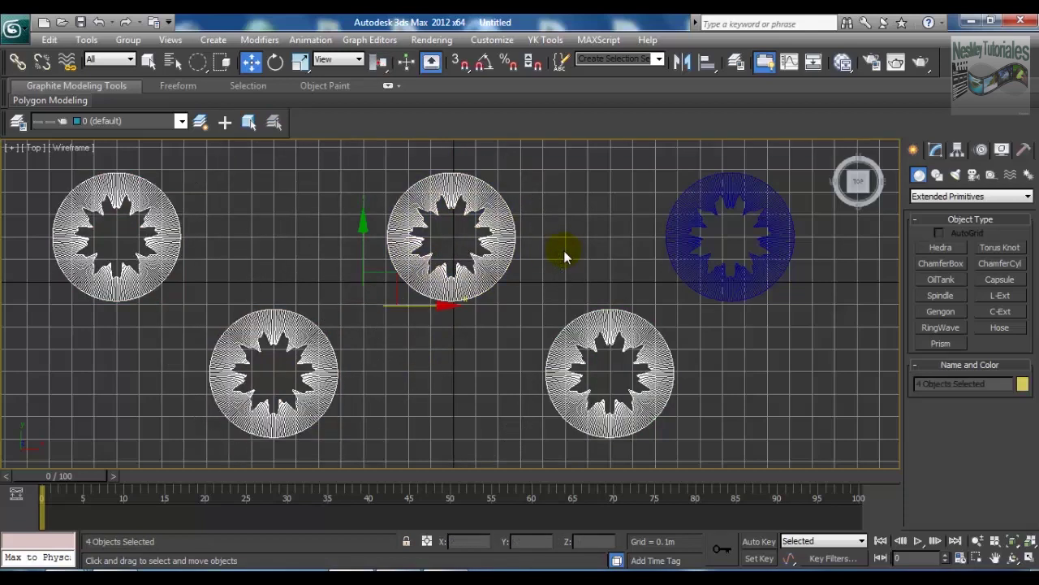
{"action": "left_click", "coordinate": [435, 335]}
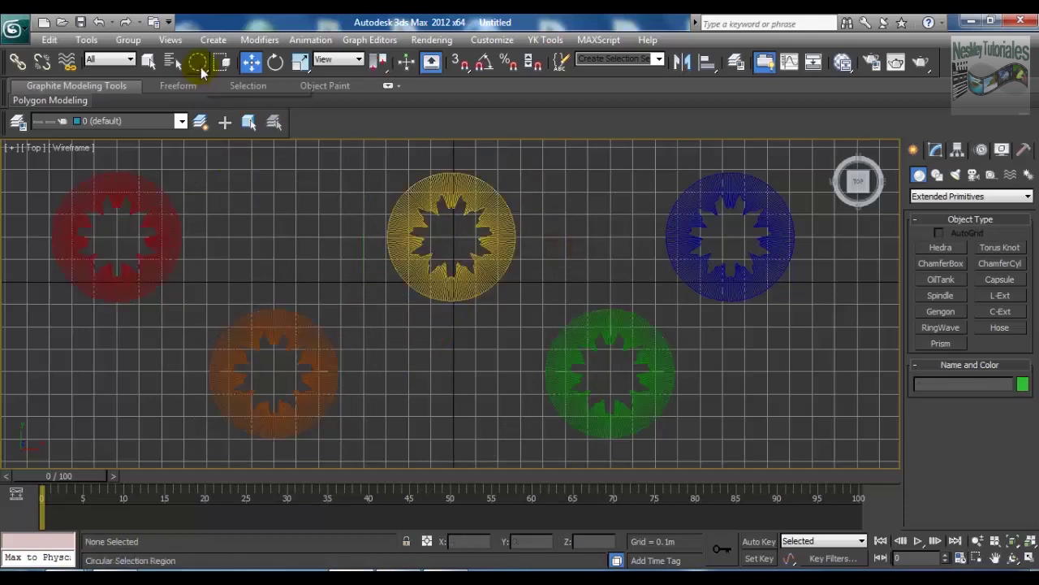
Switch to the fence selection region and draw a closed polygon that selects only the yellow ring
{"action": "left_click_drag", "start_coordinate": [201, 72], "coordinate": [199, 139]}
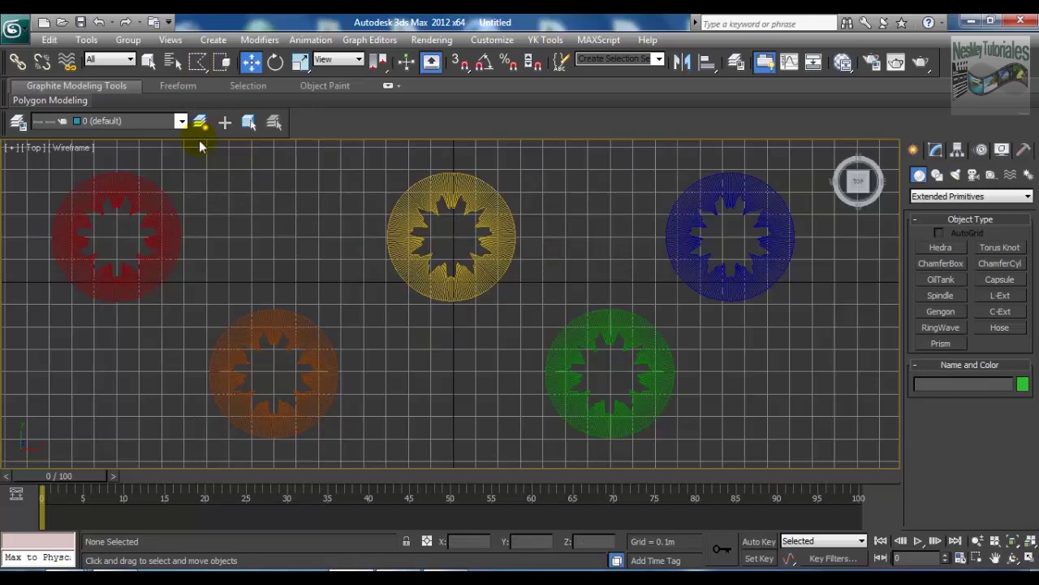
{"action": "left_click_drag", "start_coordinate": [322, 213], "coordinate": [396, 335]}
{"action": "left_click", "coordinate": [540, 296]}
{"action": "left_click", "coordinate": [500, 158]}
{"action": "left_click", "coordinate": [323, 213]}
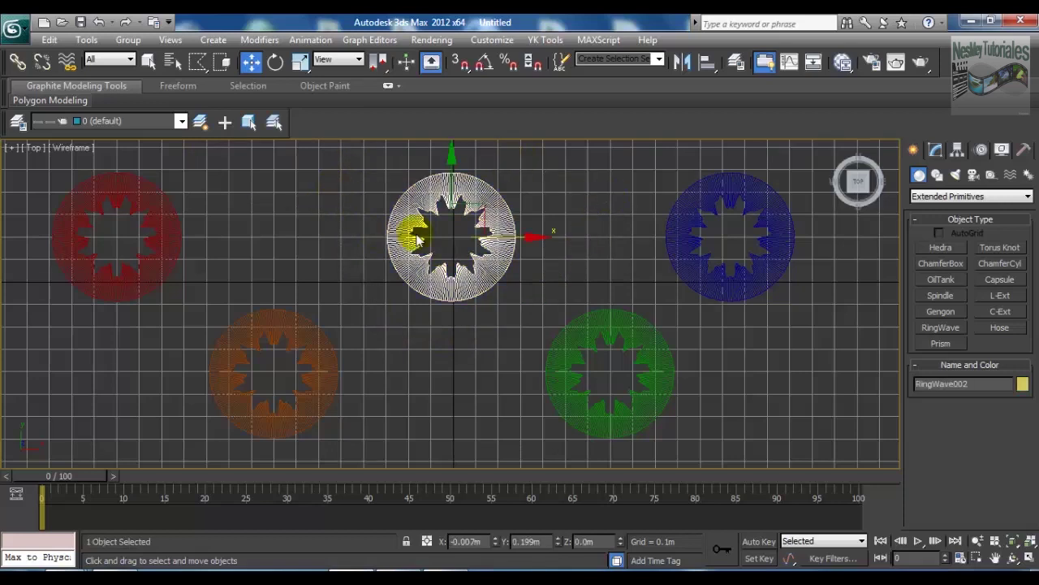
Draw a larger fence crossing the yellow, blue, orange and green rings to select them, then deselect everything
{"action": "left_click_drag", "start_coordinate": [216, 187], "coordinate": [220, 330]}
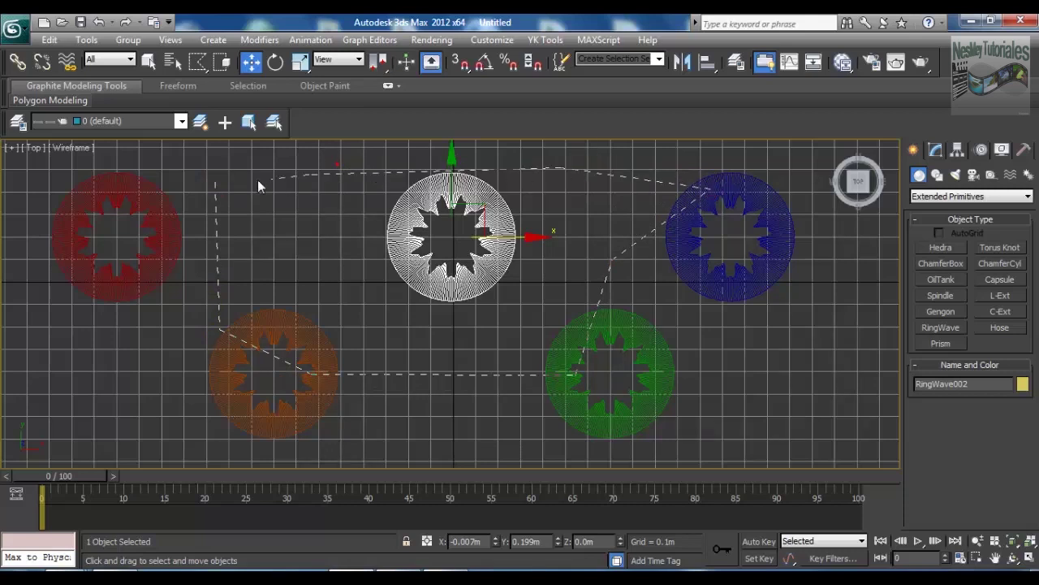
{"action": "left_click", "coordinate": [215, 177]}
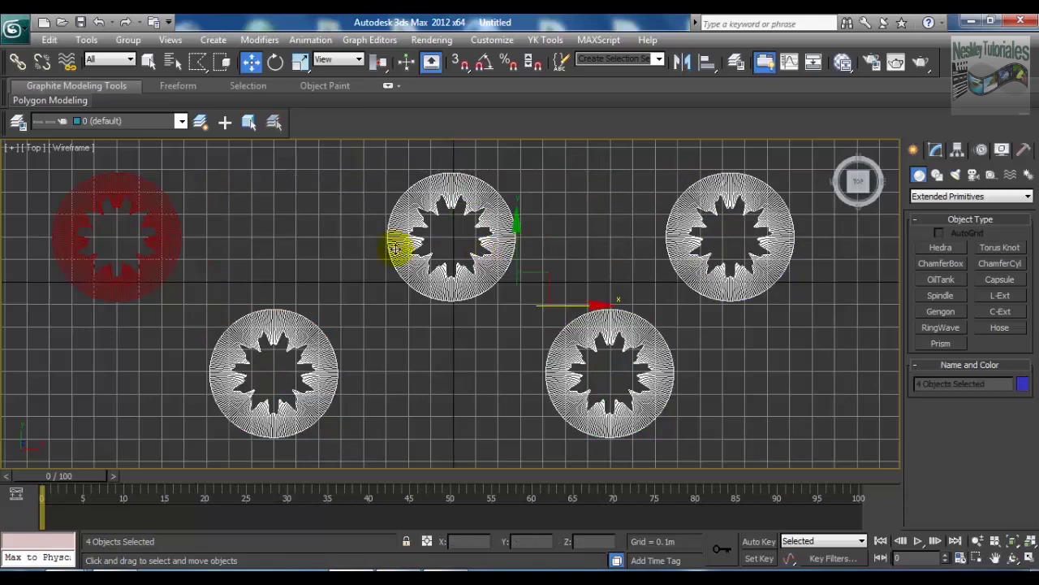
{"action": "left_click", "coordinate": [367, 239]}
Switch to the lasso selection region and select the red, yellow and orange rings, then lasso only the green ring
{"action": "left_click", "coordinate": [199, 64]}
{"action": "left_click_drag", "start_coordinate": [203, 71], "coordinate": [200, 157]}
{"action": "mouse_move", "coordinate": [324, 207]}
{"action": "left_mouse_down"}
{"action": "mouse_move", "coordinate": [380, 209]}
{"action": "mouse_move", "coordinate": [439, 263]}
{"action": "mouse_move", "coordinate": [342, 319]}
{"action": "mouse_move", "coordinate": [263, 324]}
{"action": "mouse_move", "coordinate": [160, 205]}
{"action": "mouse_move", "coordinate": [393, 199]}
{"action": "mouse_move", "coordinate": [412, 209]}
{"action": "mouse_move", "coordinate": [351, 206]}
{"action": "left_mouse_up"}
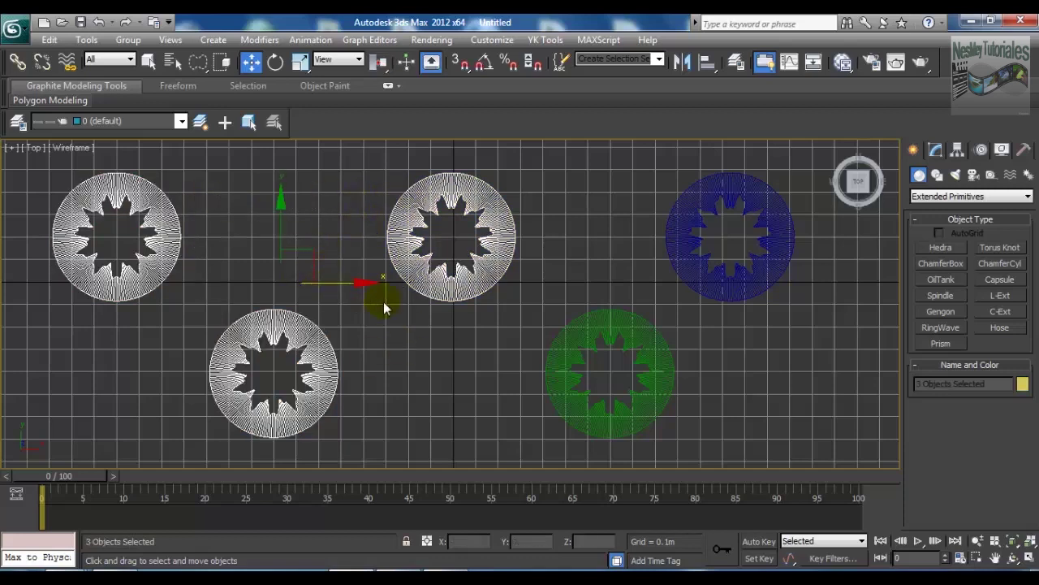
{"action": "left_click", "coordinate": [413, 325]}
{"action": "mouse_move", "coordinate": [486, 352]}
{"action": "left_mouse_down"}
{"action": "mouse_move", "coordinate": [602, 290]}
{"action": "mouse_move", "coordinate": [694, 326]}
{"action": "mouse_move", "coordinate": [742, 421]}
{"action": "mouse_move", "coordinate": [698, 467]}
{"action": "mouse_move", "coordinate": [613, 468]}
{"action": "mouse_move", "coordinate": [531, 426]}
{"action": "mouse_move", "coordinate": [498, 345]}
{"action": "left_mouse_up"}
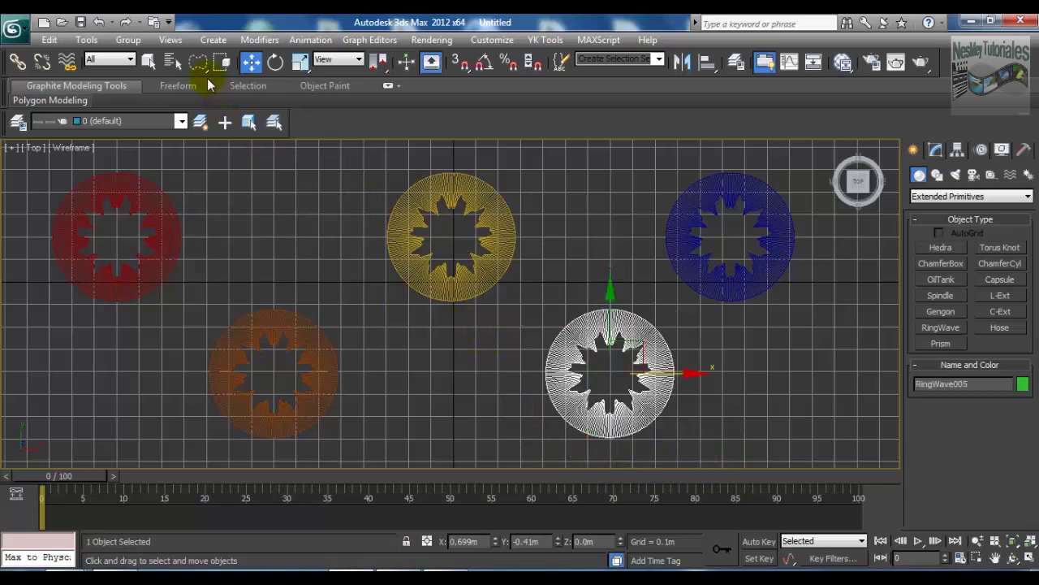
Switch to the paint selection region and pick individual rings with it, finishing on the green ring
{"action": "left_click_drag", "start_coordinate": [198, 62], "coordinate": [201, 159]}
{"action": "left_click", "coordinate": [409, 232]}
{"action": "left_click", "coordinate": [308, 323]}
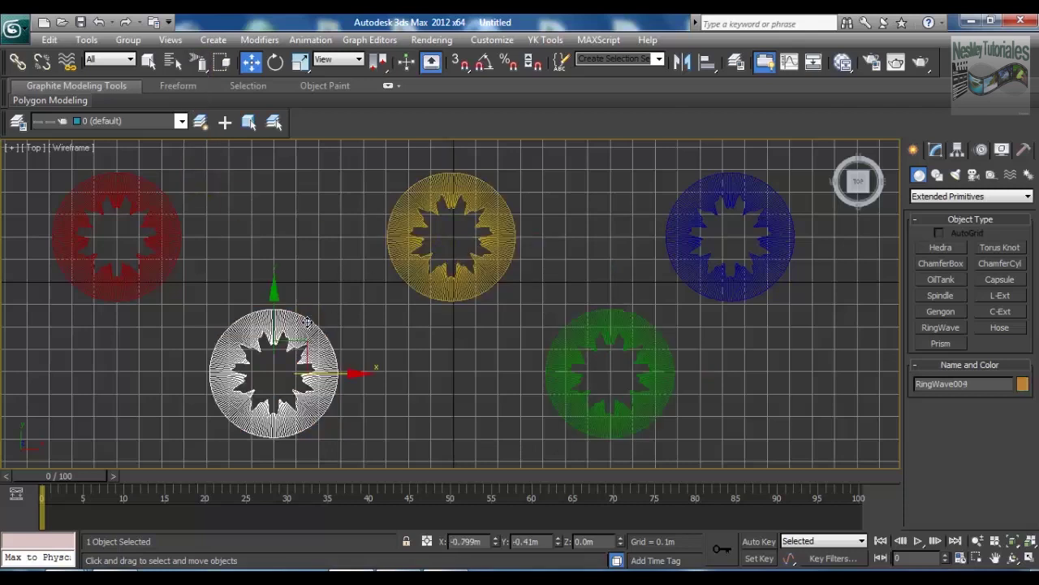
{"action": "left_click", "coordinate": [174, 251]}
{"action": "left_click", "coordinate": [562, 326]}
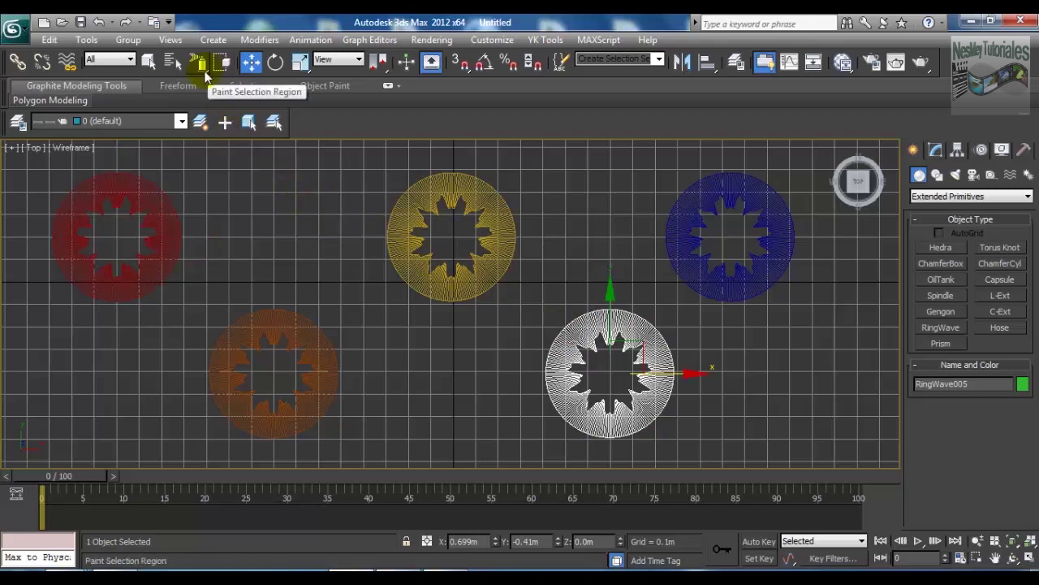
Activate the Select Object tool and cycle through the selection region shapes back to the rectangular region
{"action": "key", "text": "q"}
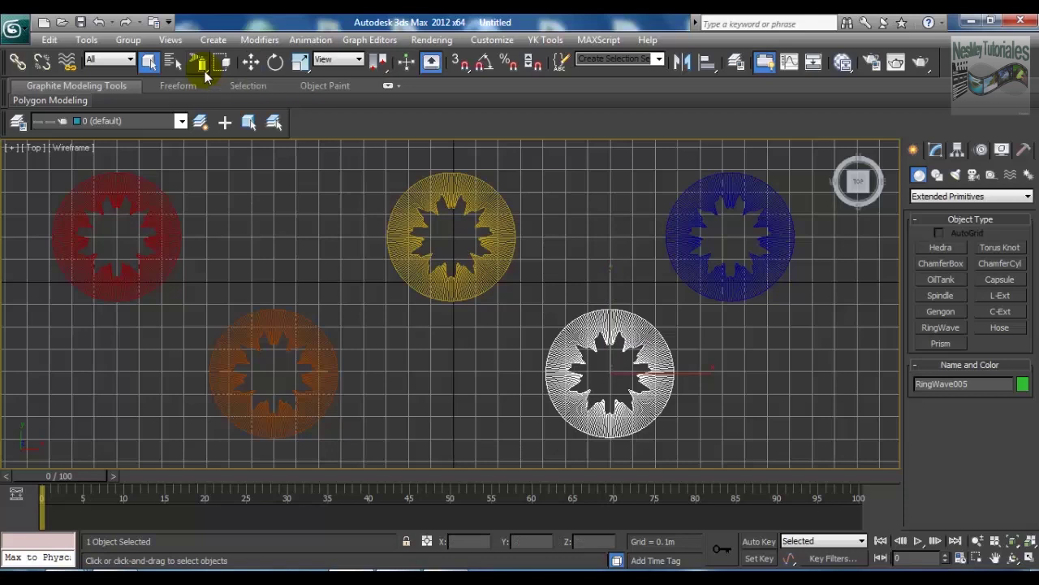
{"action": "key", "text": "q"}
{"action": "key", "text": "q"}
{"action": "key", "text": "q"}
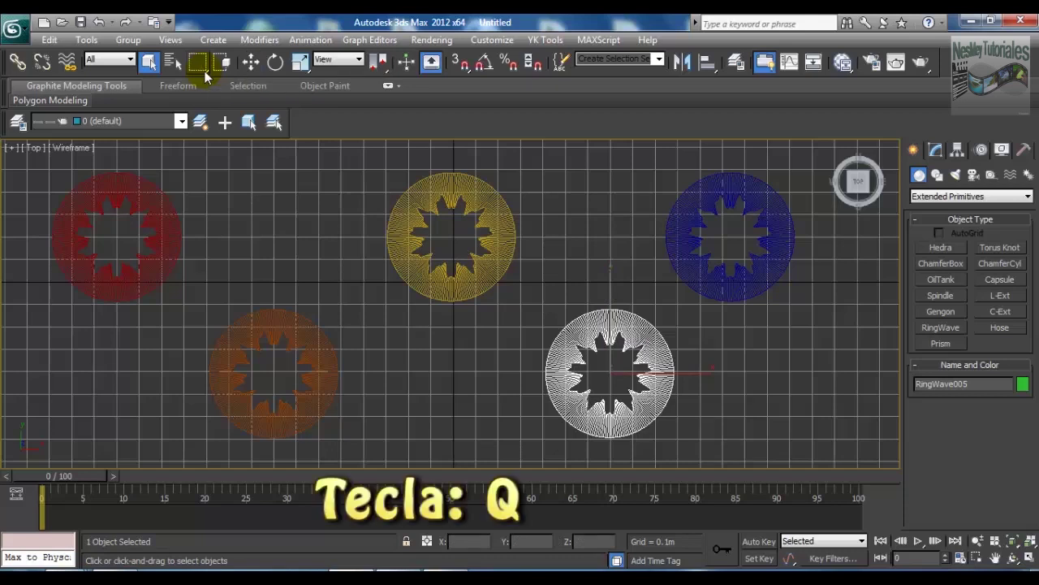
{"action": "key", "text": "q"}
{"action": "key", "text": "q"}
{"action": "key", "text": "q"}
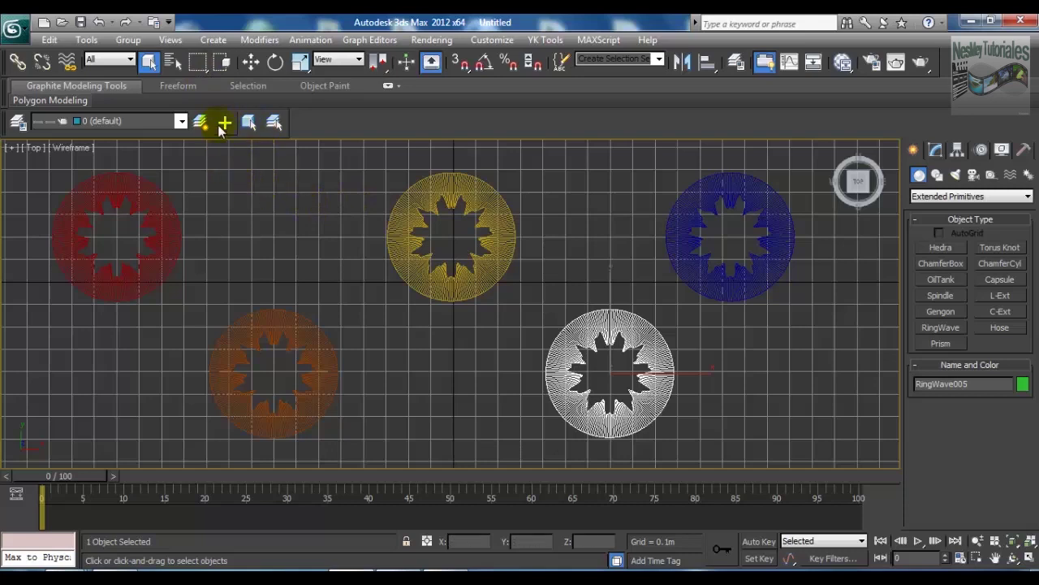
Select the red ring RingWave001 by name from the list of scene objects
{"action": "left_click", "coordinate": [179, 73]}
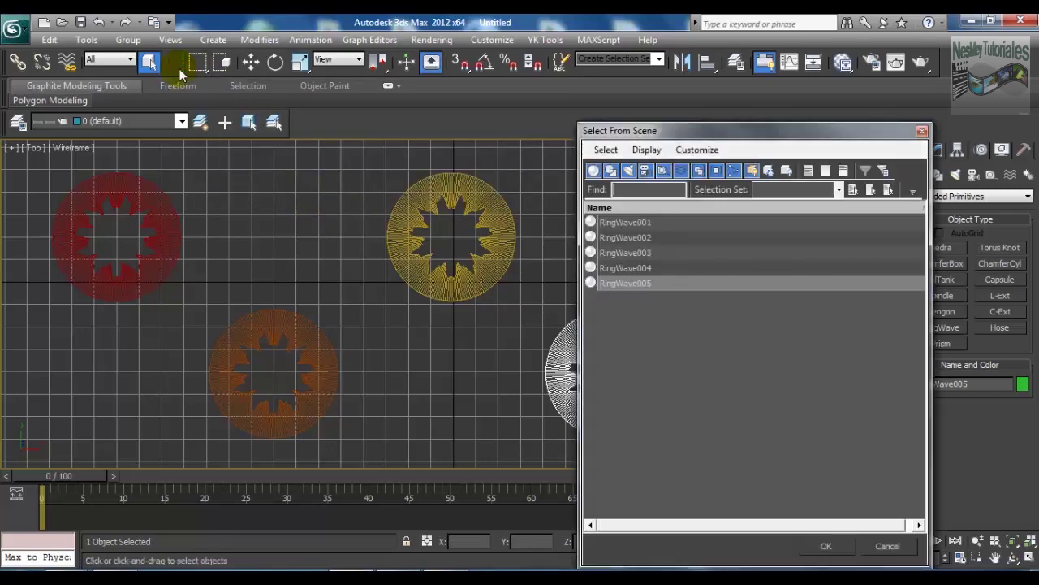
{"action": "left_click_drag", "start_coordinate": [648, 137], "coordinate": [422, 102]}
{"action": "left_click", "coordinate": [396, 192]}
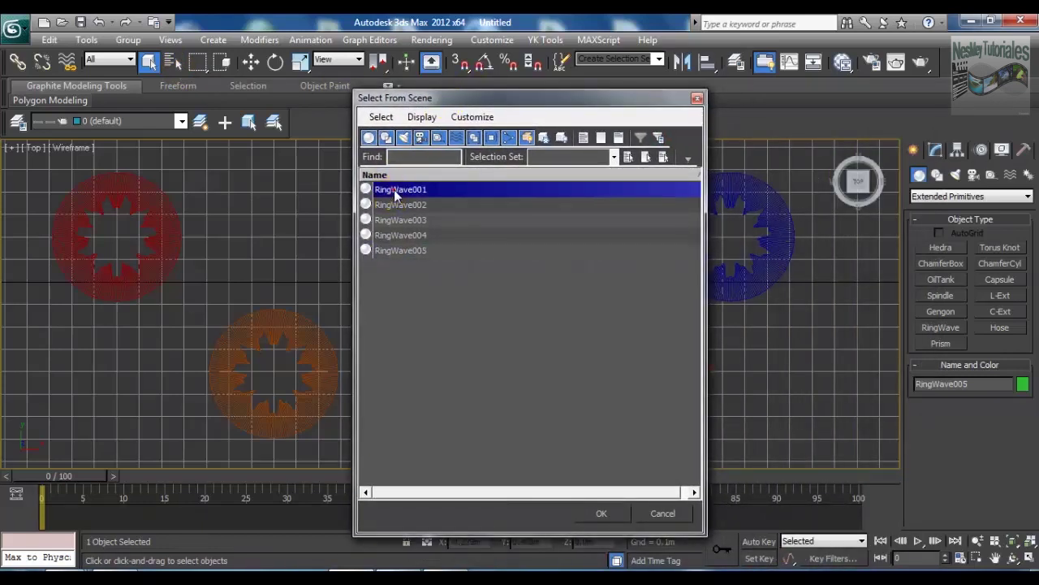
{"action": "left_click", "coordinate": [607, 513]}
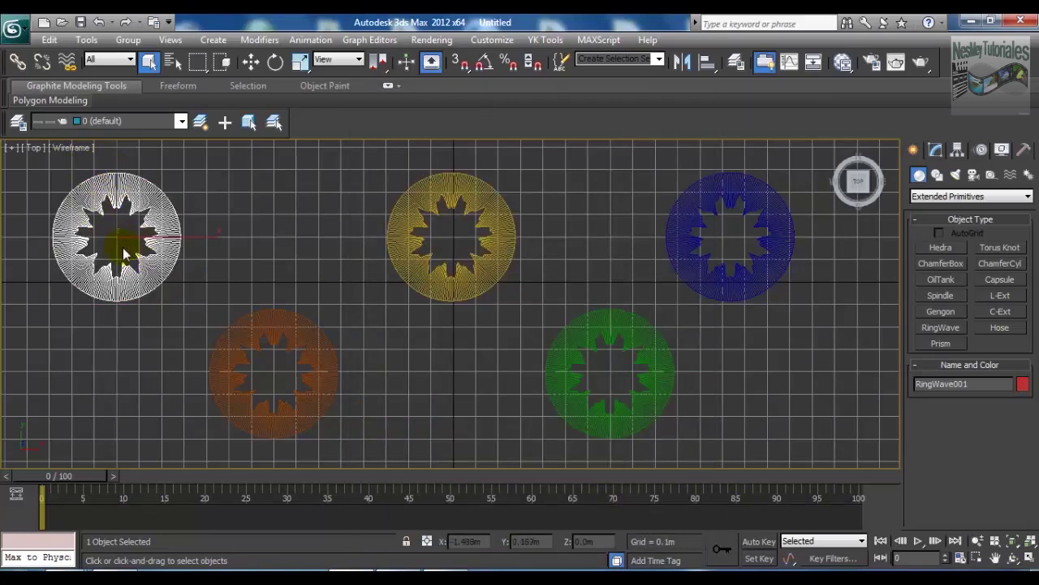
Select the green ring RingWave005 by name from the scene list, then clear the selection
{"action": "left_click", "coordinate": [175, 63]}
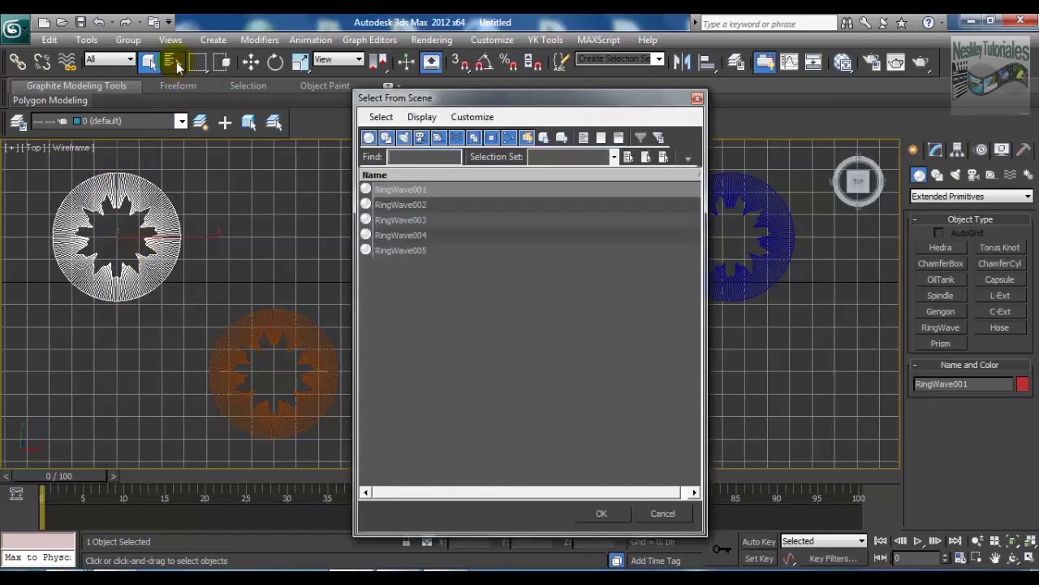
{"action": "left_click", "coordinate": [410, 251]}
{"action": "left_click", "coordinate": [608, 513]}
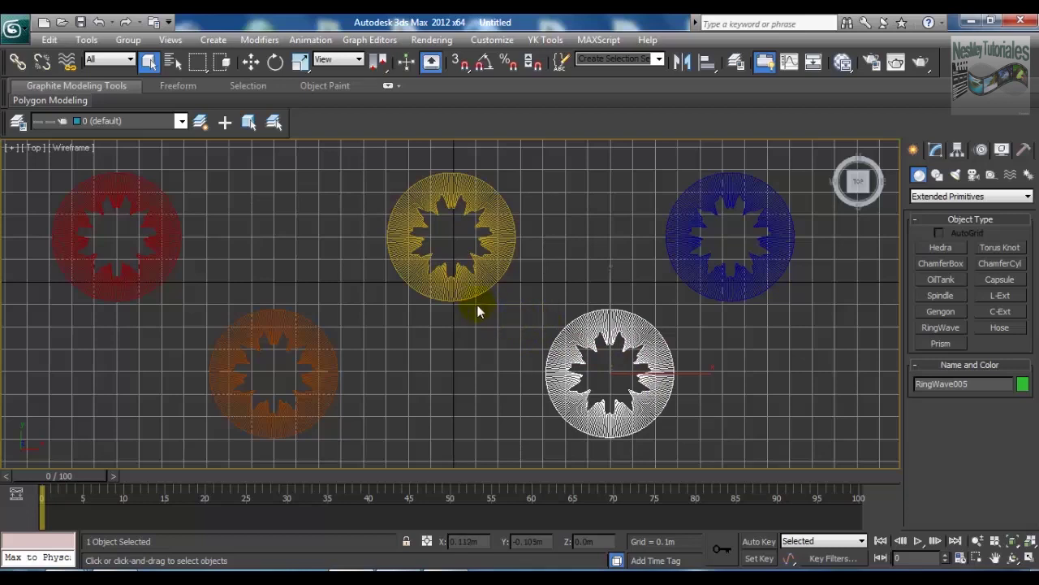
{"action": "left_click", "coordinate": [455, 322]}
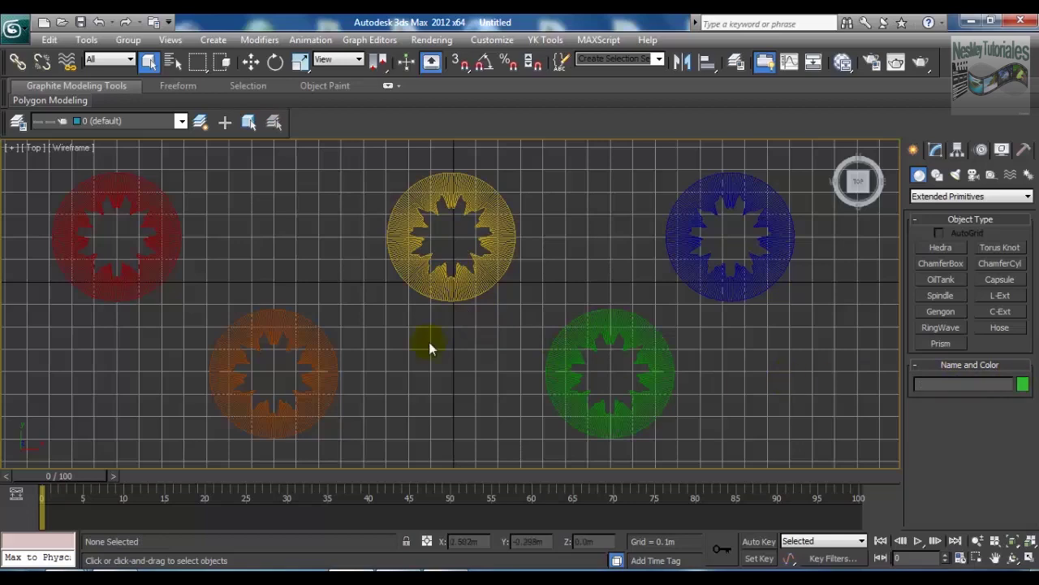
Change the red ring's object color to the same green as RingWave005, then deselect it
{"action": "left_click", "coordinate": [154, 254]}
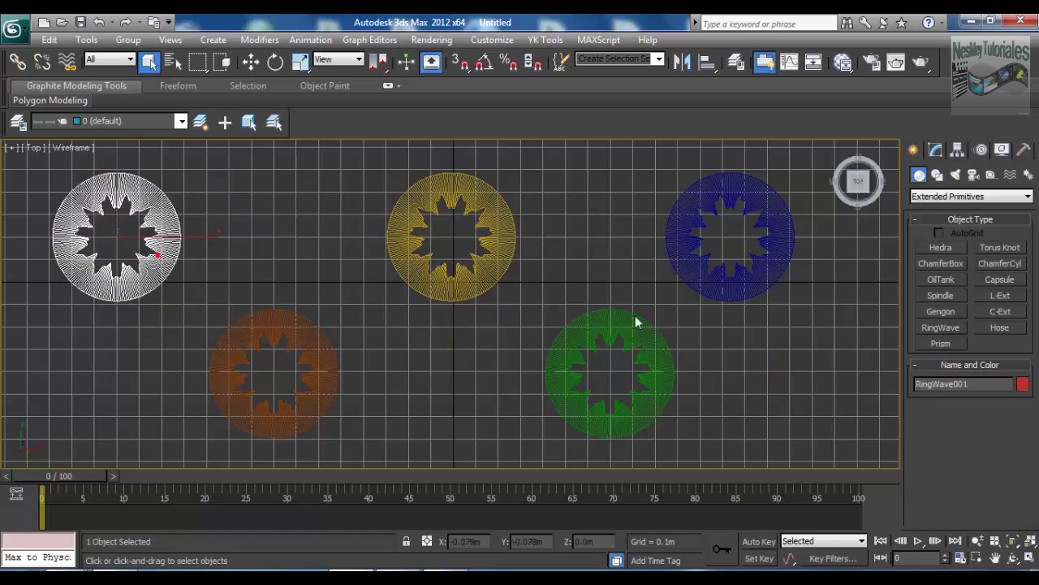
{"action": "left_click", "coordinate": [1023, 384]}
{"action": "left_click", "coordinate": [490, 294]}
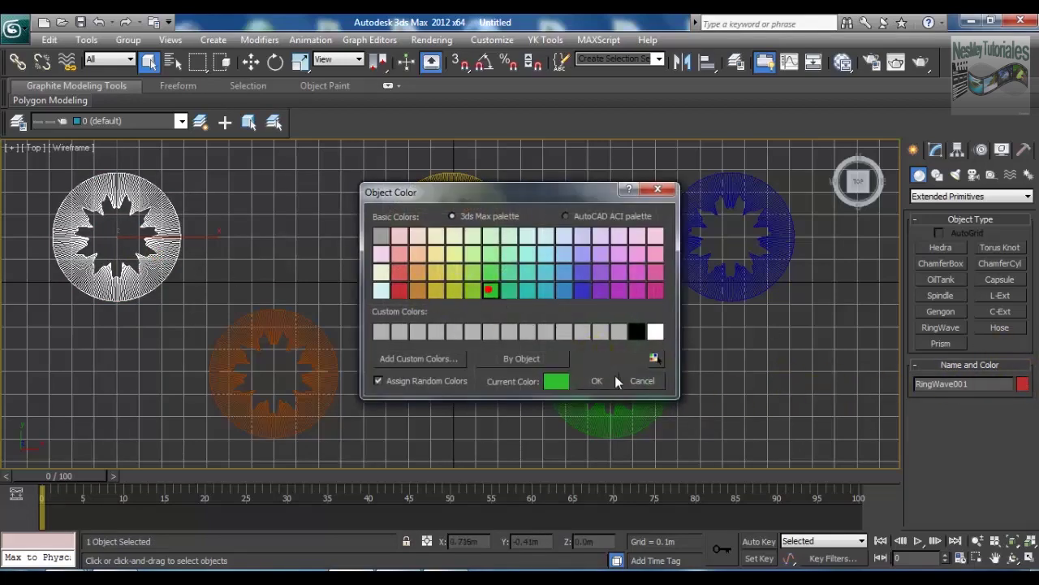
{"action": "left_click", "coordinate": [606, 381]}
{"action": "left_click", "coordinate": [479, 361]}
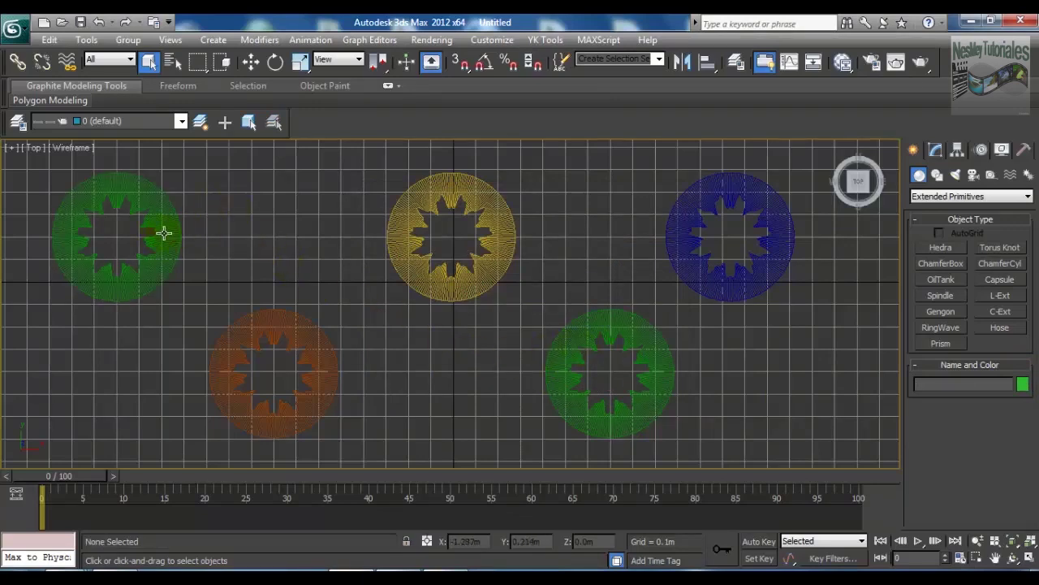
Use Select By Color with the upper green ring to select all rings of that color, then deselect them
{"action": "left_click", "coordinate": [51, 40]}
{"action": "mouse_move", "coordinate": [186, 359]}
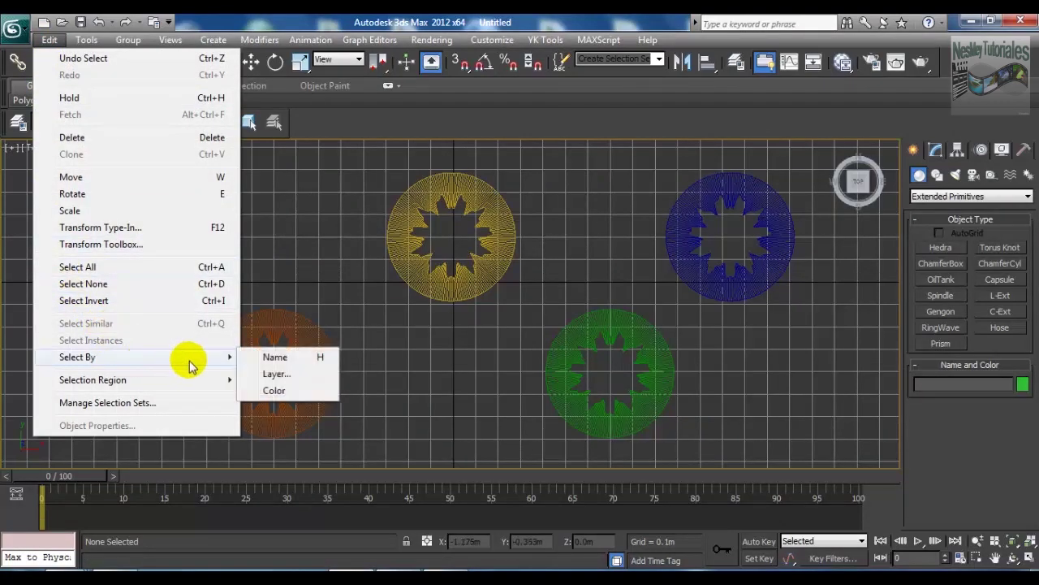
{"action": "left_click", "coordinate": [298, 391]}
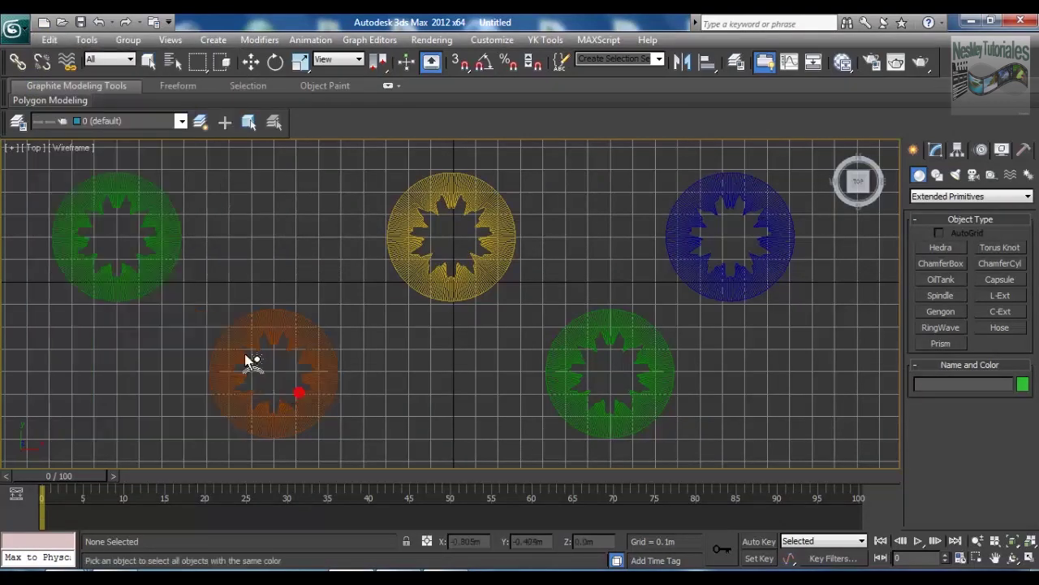
{"action": "left_click", "coordinate": [171, 246]}
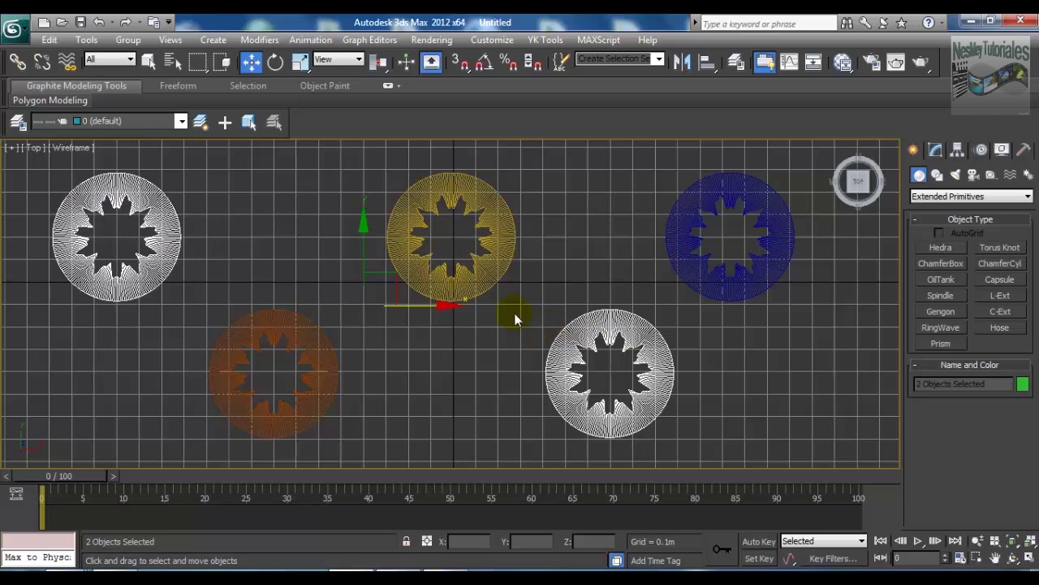
{"action": "left_click", "coordinate": [454, 347]}
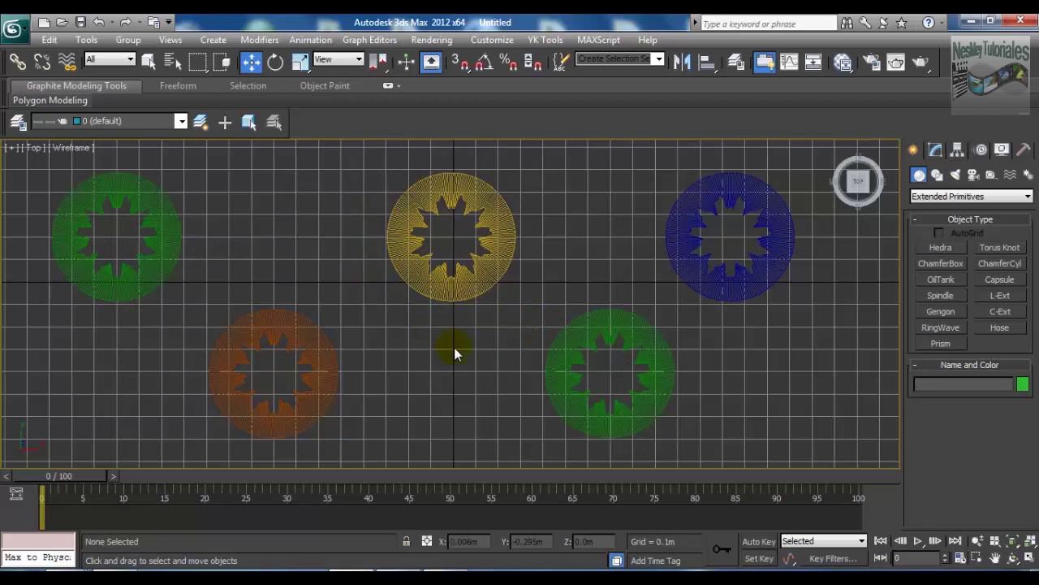
Select the upper green, orange and yellow rings together, save them as the named selection set Select3, and deselect everything
{"action": "left_click", "coordinate": [163, 247]}
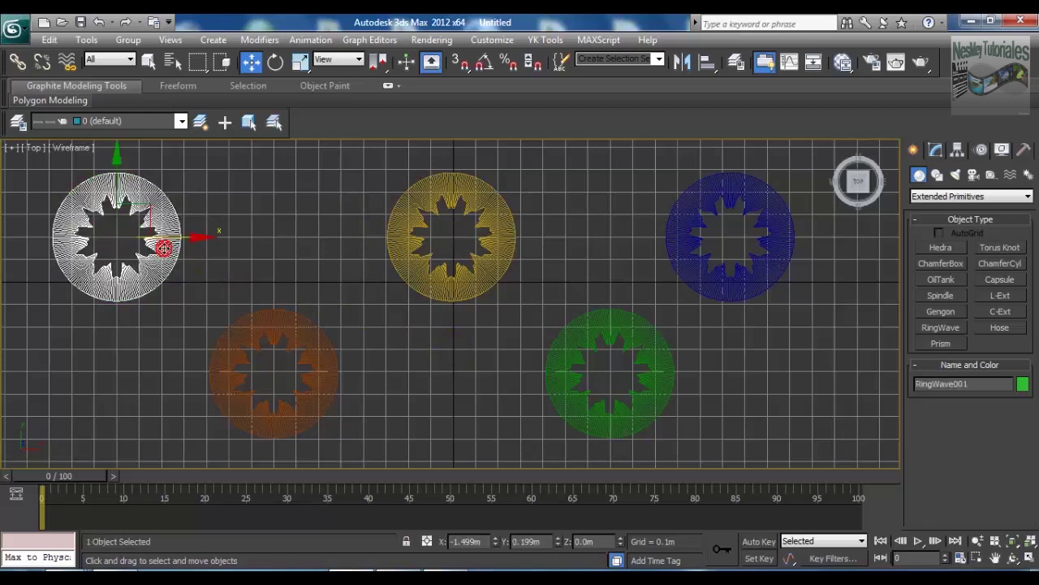
{"action": "left_click", "coordinate": [276, 323], "text": "ctrl"}
{"action": "left_click", "coordinate": [407, 278], "text": "ctrl"}
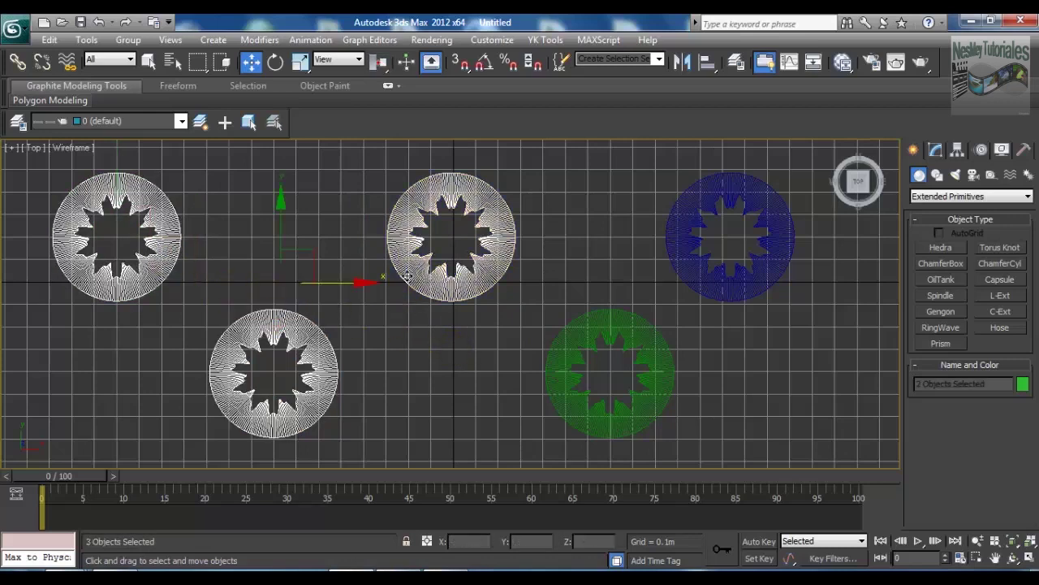
{"action": "left_click", "coordinate": [623, 59]}
{"action": "left_click", "coordinate": [626, 59]}
{"action": "type", "text": "Select3"}
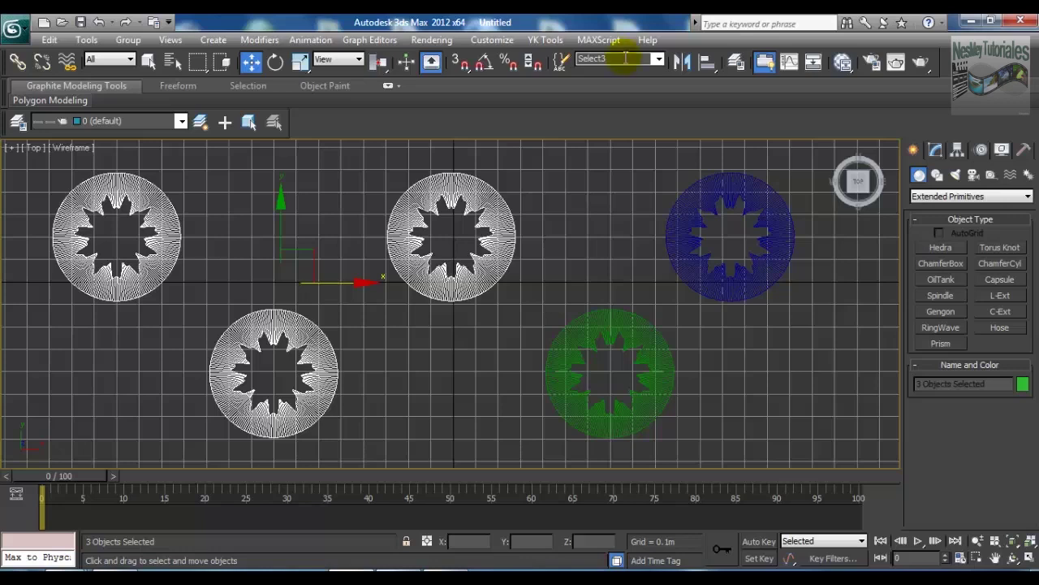
{"action": "left_click", "coordinate": [574, 259]}
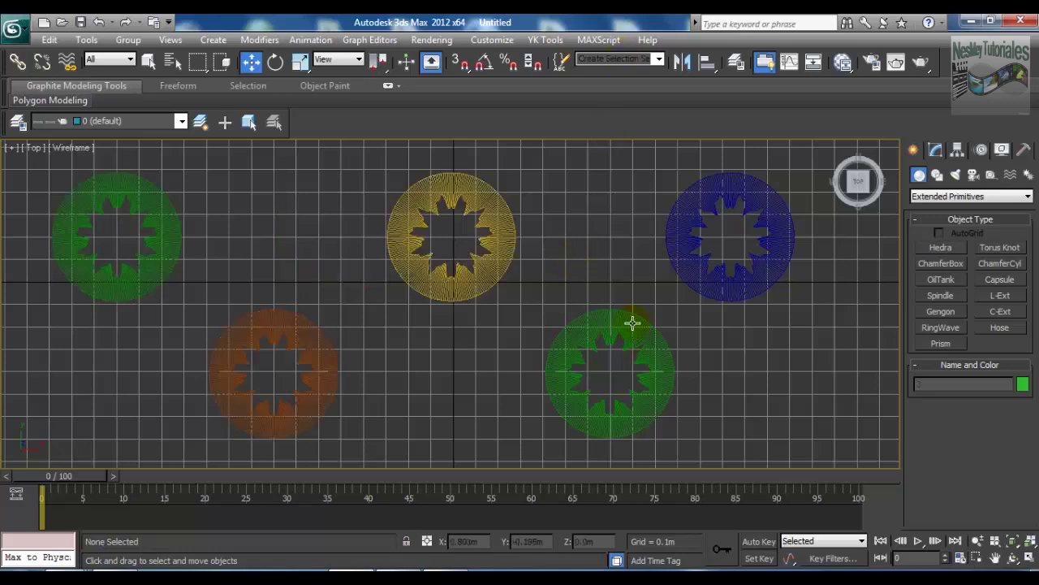
Pick the lower green and blue rings individually, then recall the named selection set Select3 and clear the selection
{"action": "left_click", "coordinate": [632, 323]}
{"action": "left_click", "coordinate": [686, 287]}
{"action": "left_click", "coordinate": [695, 289]}
{"action": "left_click", "coordinate": [698, 330]}
{"action": "left_click", "coordinate": [659, 59]}
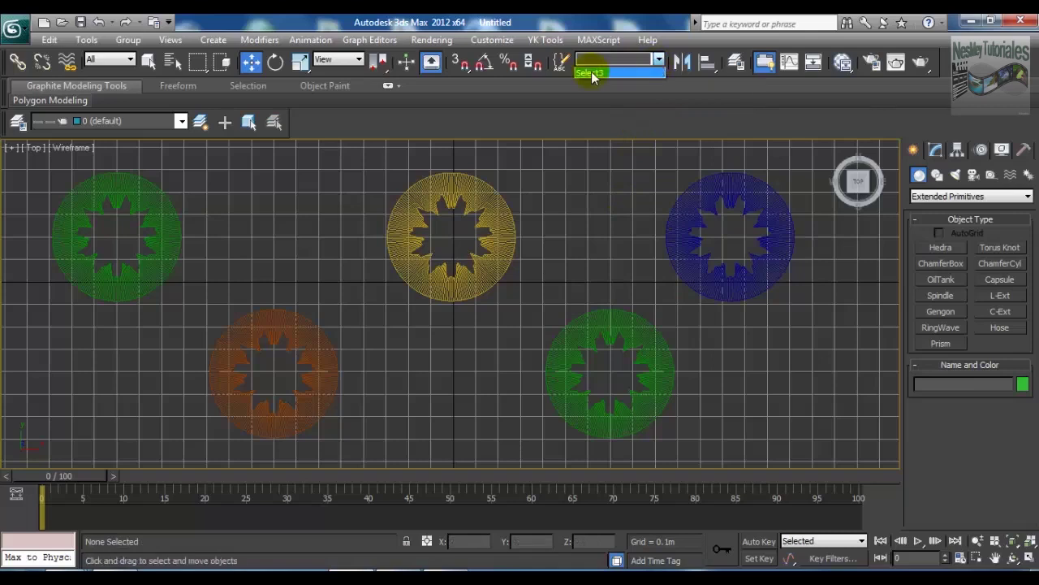
{"action": "left_click", "coordinate": [592, 72]}
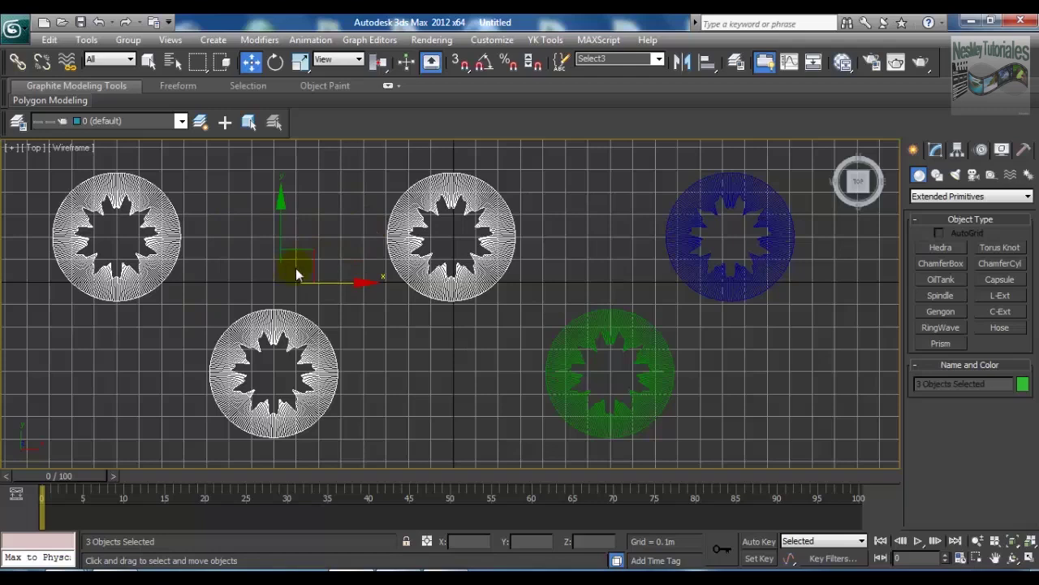
{"action": "left_click", "coordinate": [388, 330]}
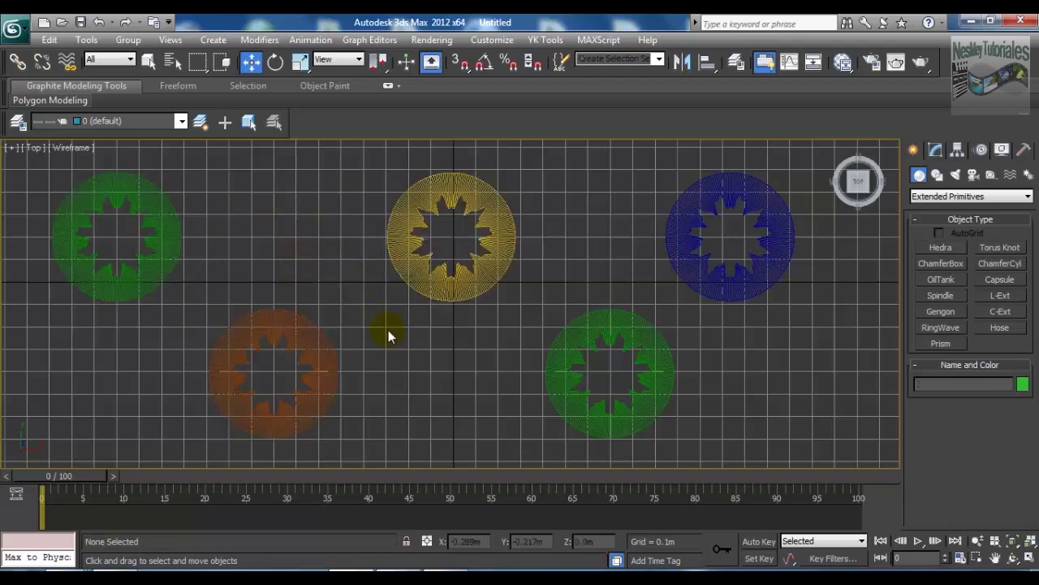